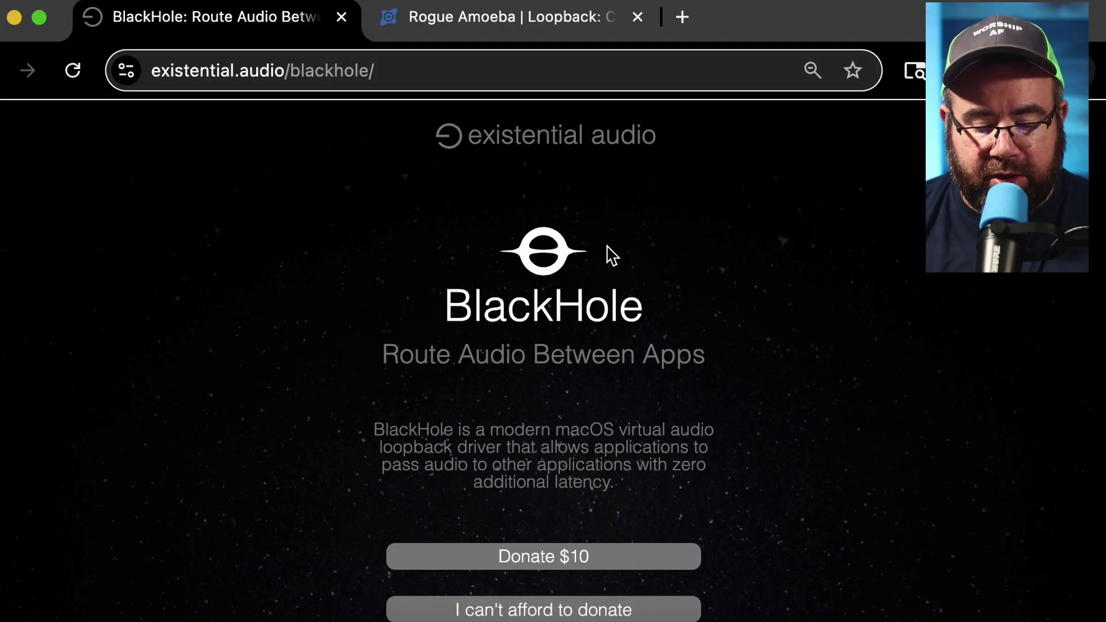
# Switch to the Loopback app and delete the Pass-Thru source from the Loopback Audio device
pyautogui.click(520, 24)
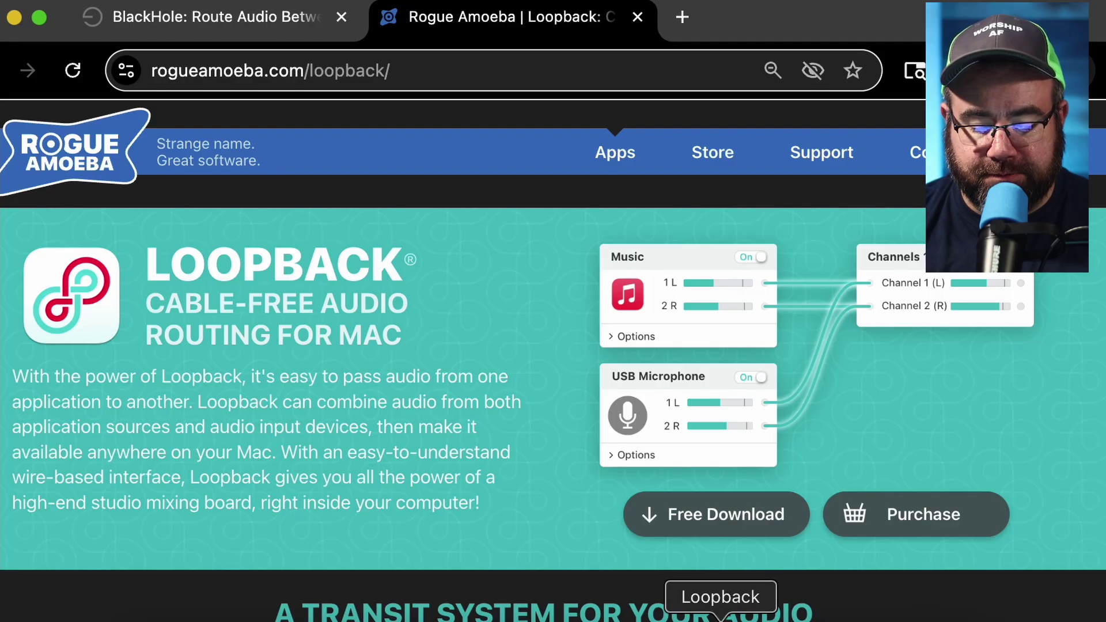
pyautogui.click(723, 613)
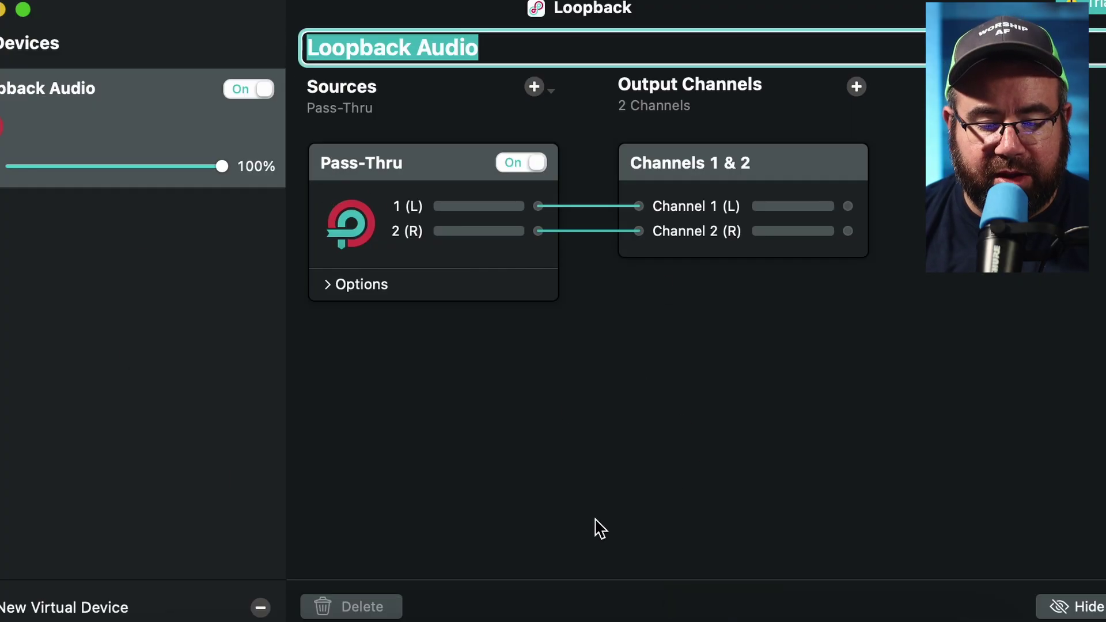
pyautogui.click(431, 173)
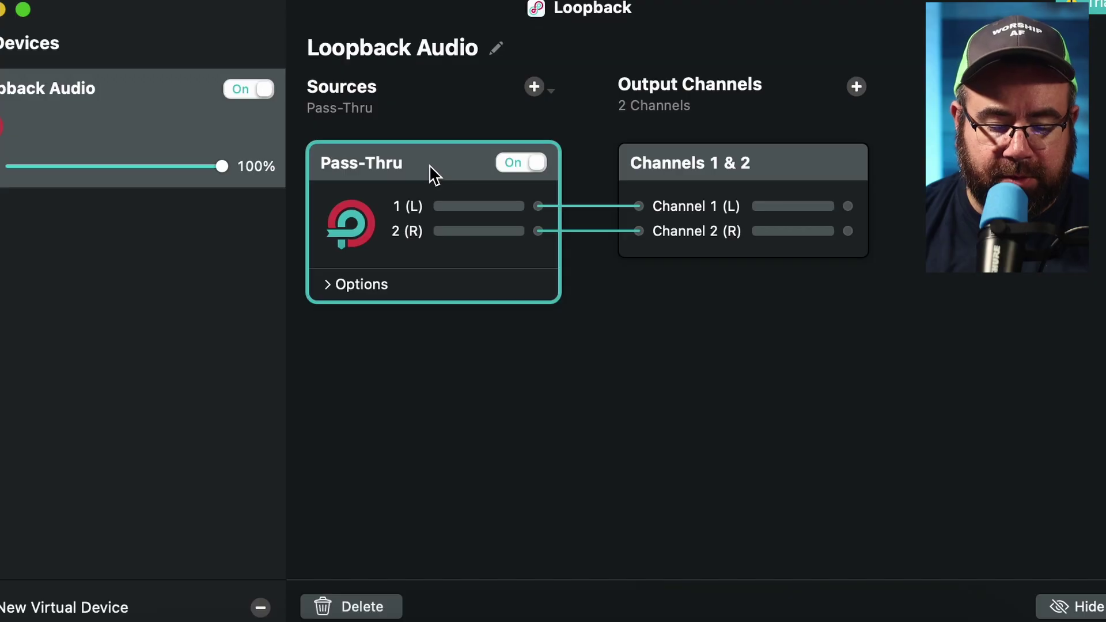
pyautogui.click(336, 605)
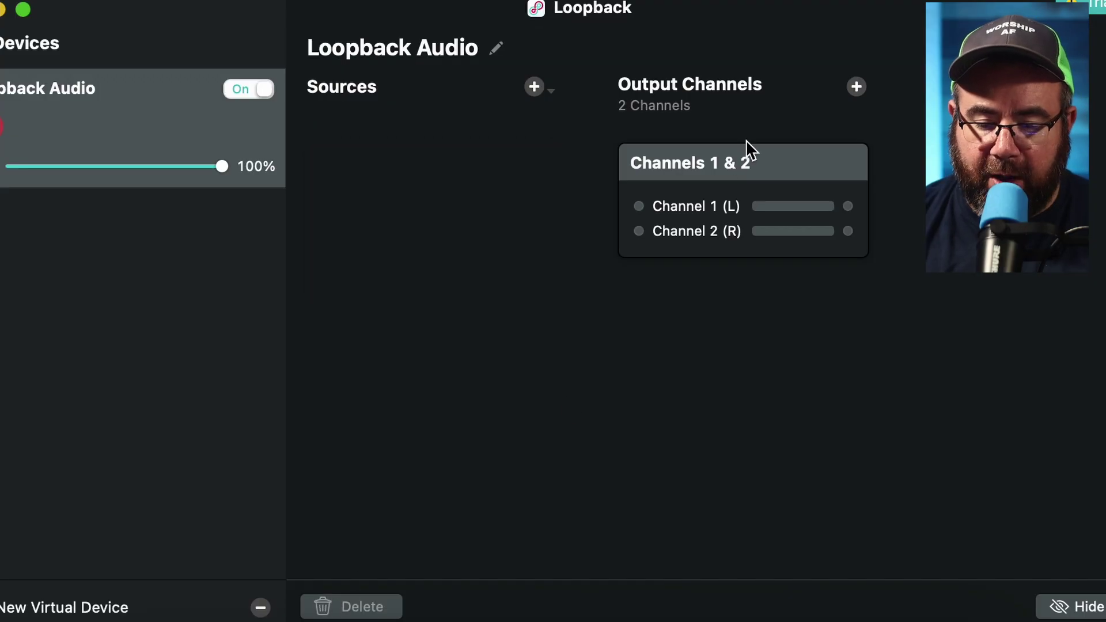
# Add output channel pairs to the Loopback Audio device until it has 64 channels
pyautogui.click(858, 87)
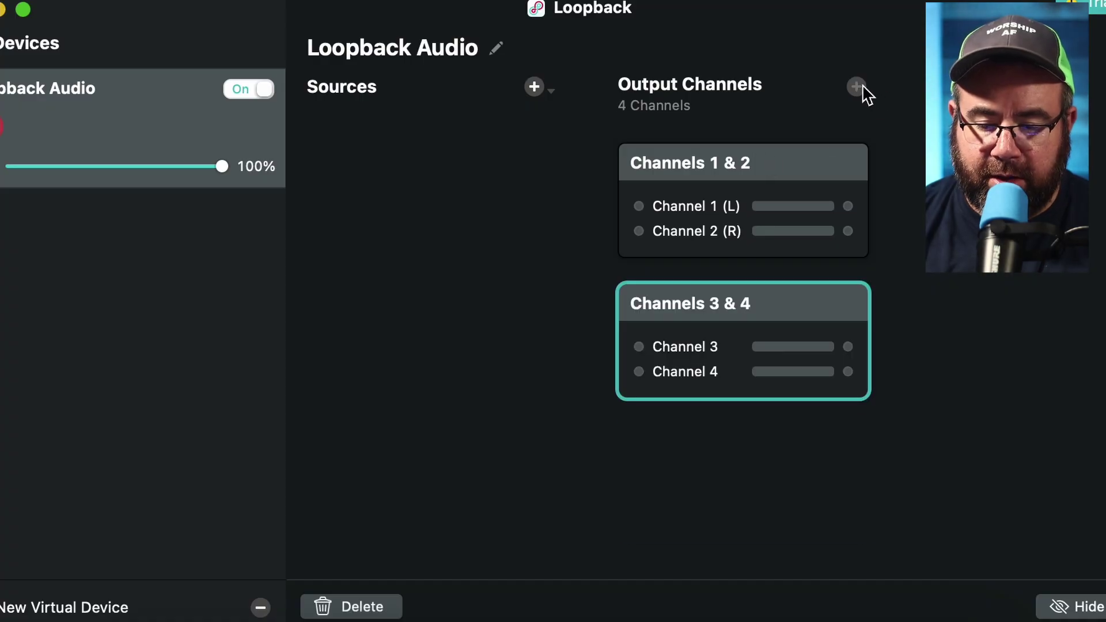
pyautogui.click(859, 88)
pyautogui.click(858, 87)
pyautogui.click(858, 88)
pyautogui.click(862, 88)
pyautogui.click(863, 88)
pyautogui.click(862, 88)
pyautogui.click(862, 88)
pyautogui.click(862, 88)
pyautogui.click(862, 88)
pyautogui.click(863, 88)
pyautogui.click(863, 88)
pyautogui.tripleClick(863, 87)
pyautogui.tripleClick(863, 88)
pyautogui.tripleClick(863, 87)
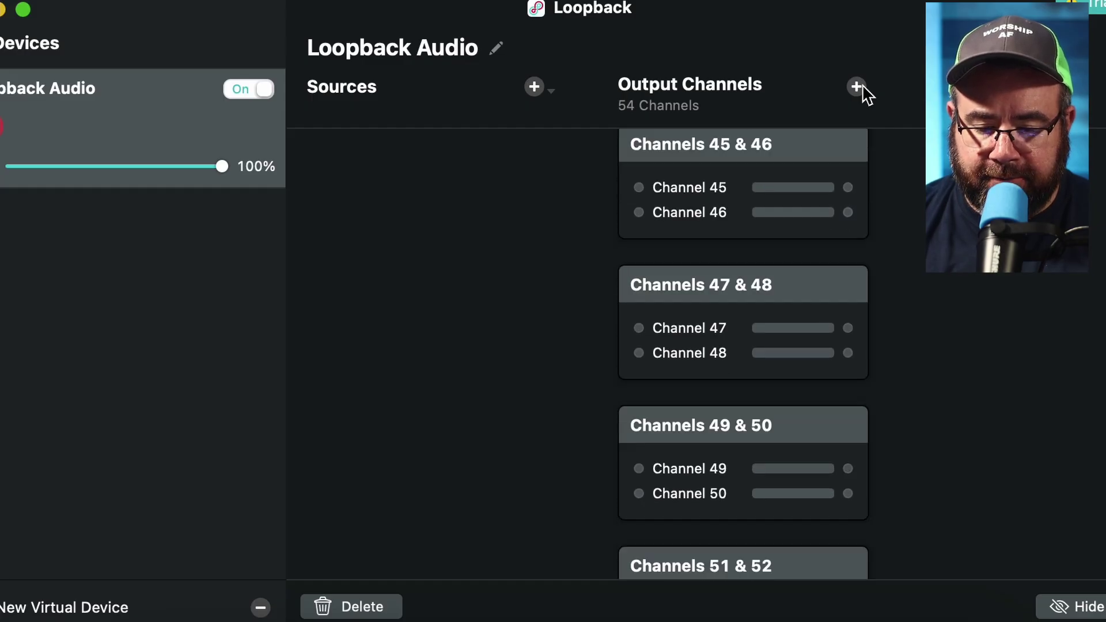
pyautogui.tripleClick(862, 87)
pyautogui.doubleClick(863, 87)
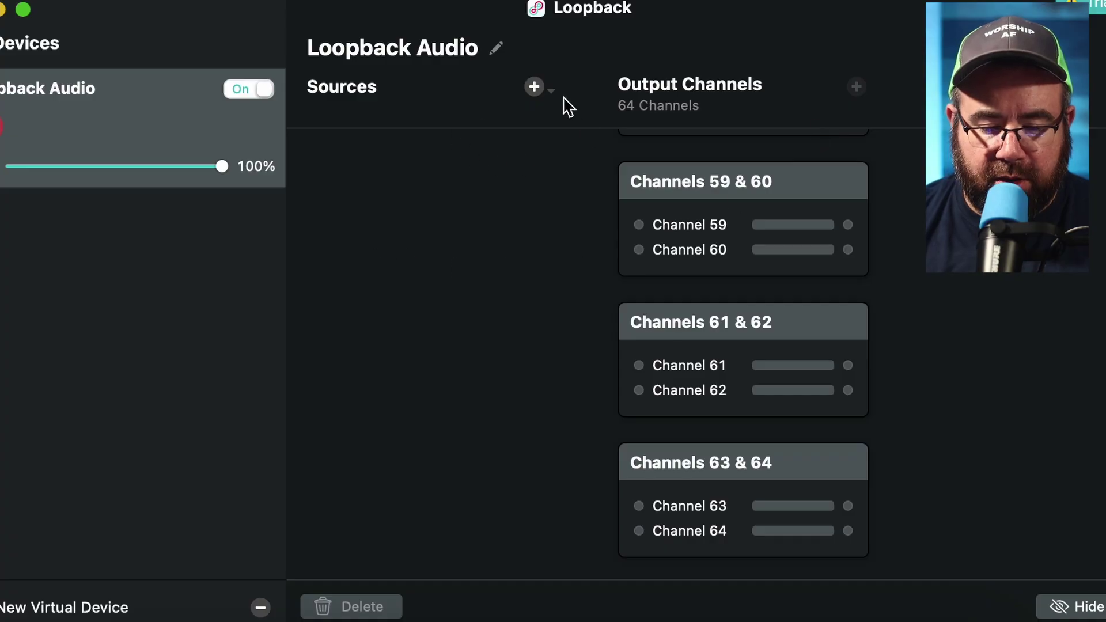
# Add BlackHole 64ch as a source of the Loopback Audio device and review its channel routing
pyautogui.click(536, 89)
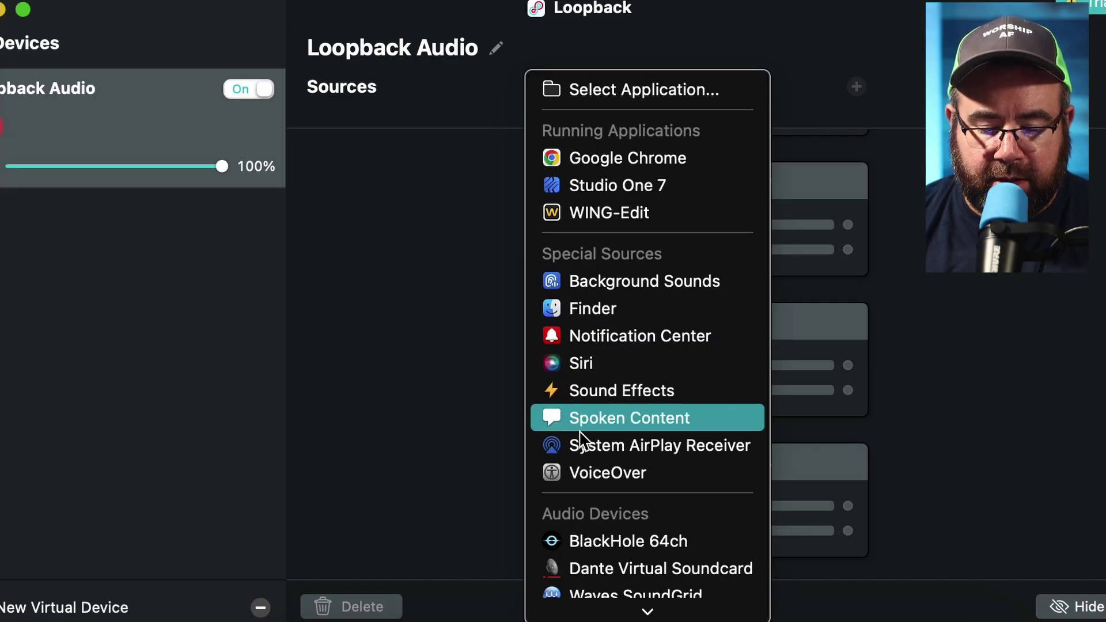
pyautogui.click(599, 543)
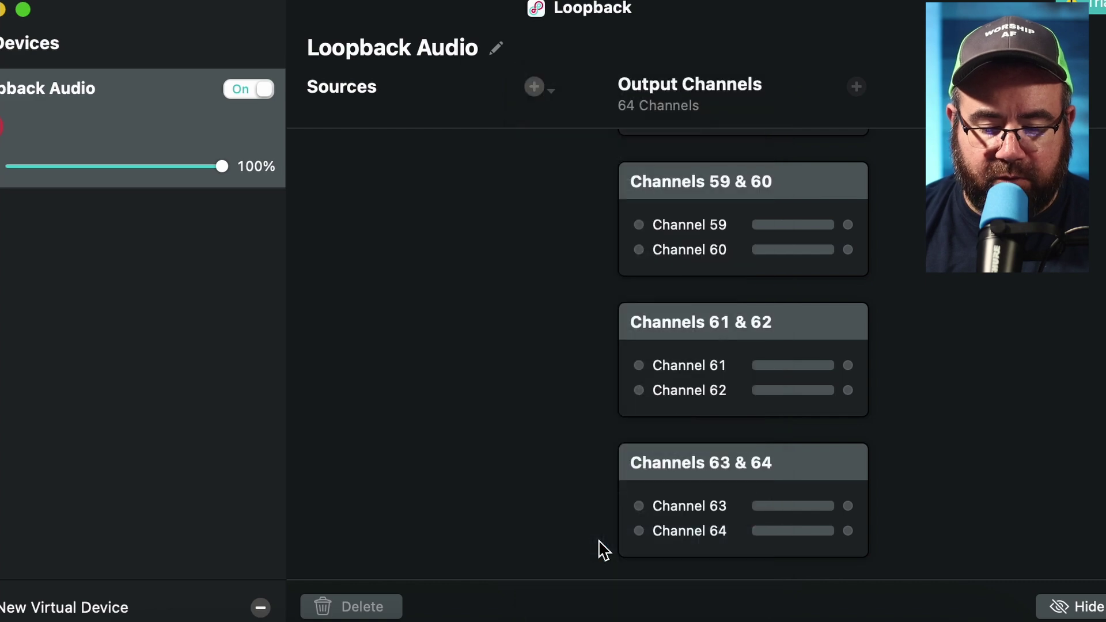
pyautogui.scroll(10, 458, 256)
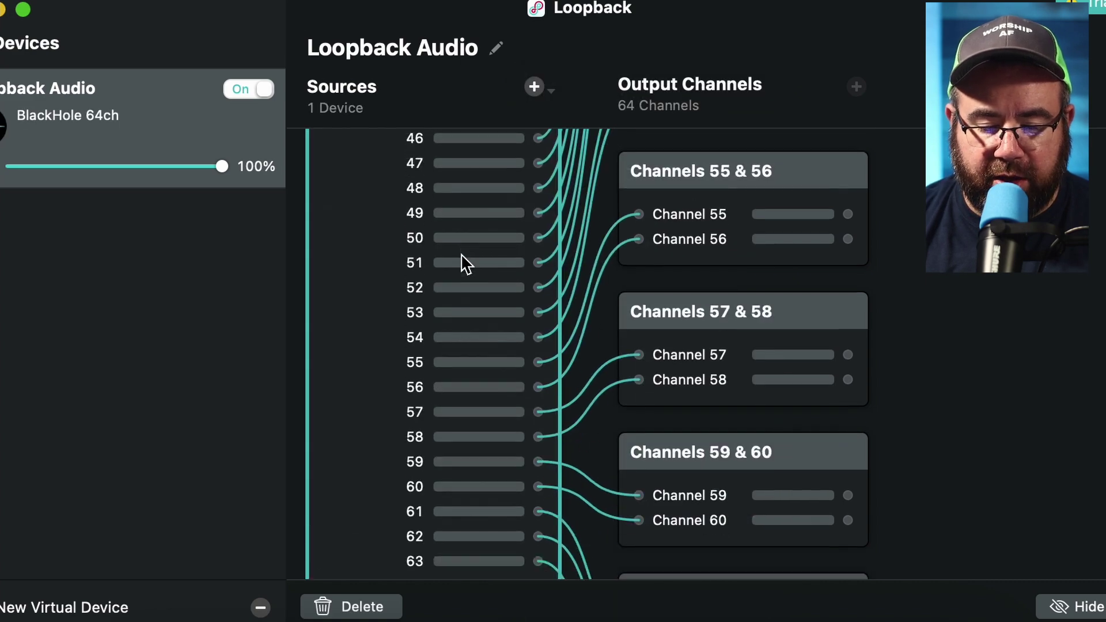
pyautogui.scroll(8, 466, 263)
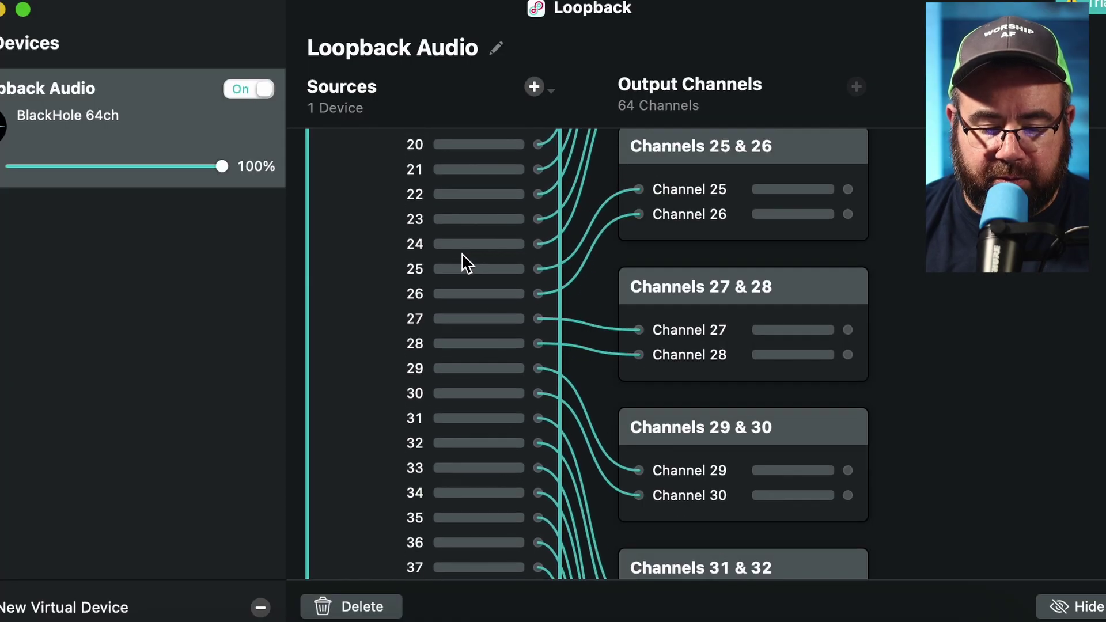
# Switch to Studio One, check the playback and recording devices in its audio setup, and close the preferences
pyautogui.press('super+Tab')
pyautogui.press('super+Tab')
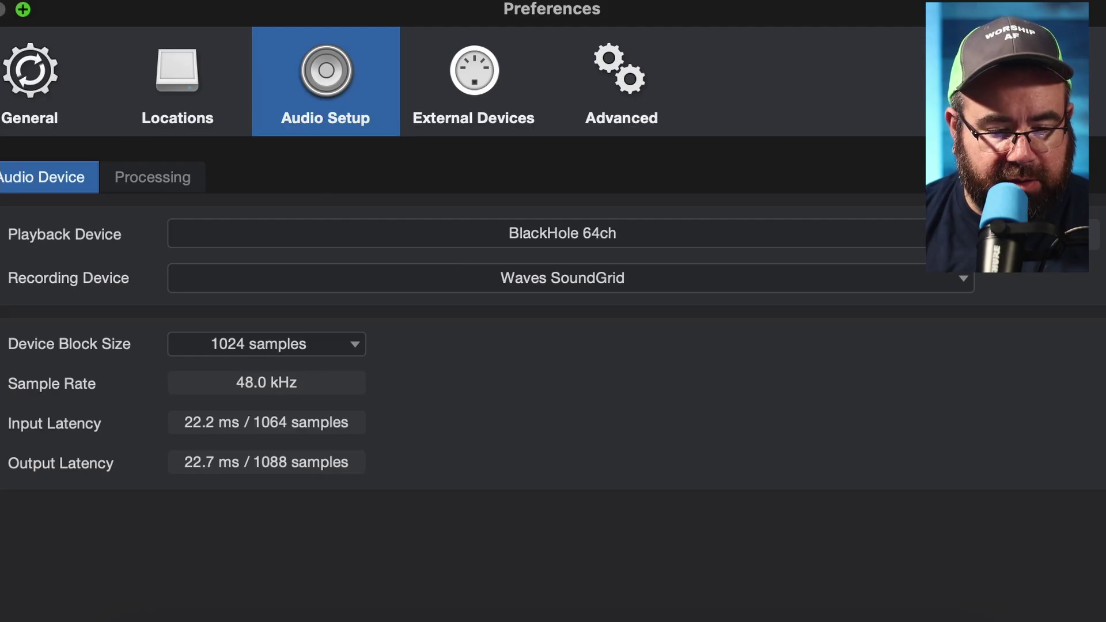
pyautogui.press('Escape')
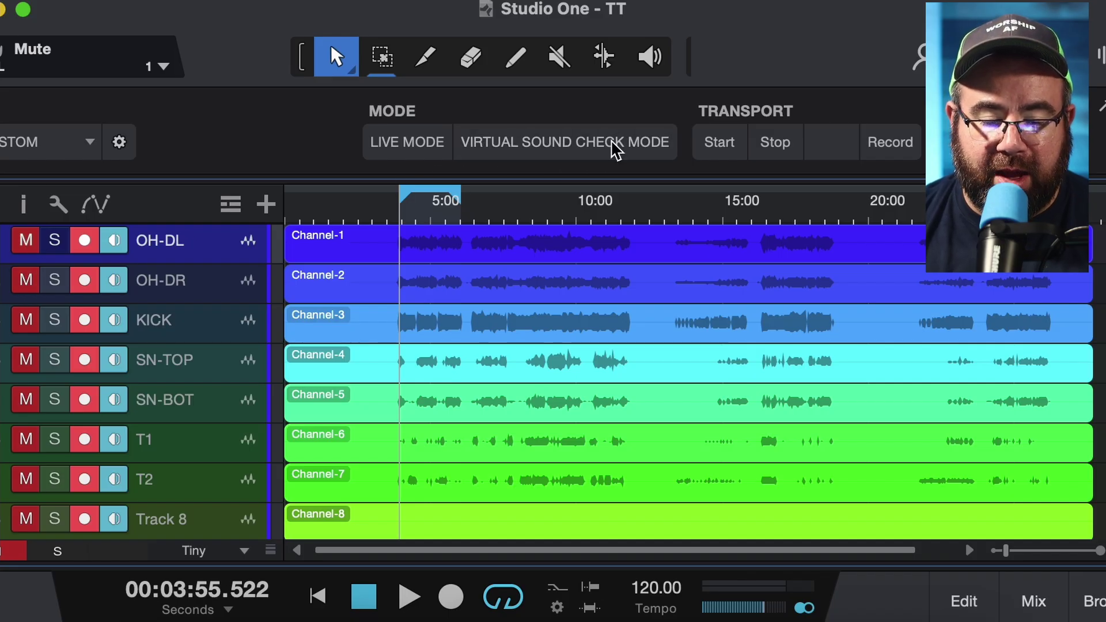
# Play the session in Virtual Sound Check Mode and check the incoming BlackHole channel levels in Loopback
pyautogui.click(547, 156)
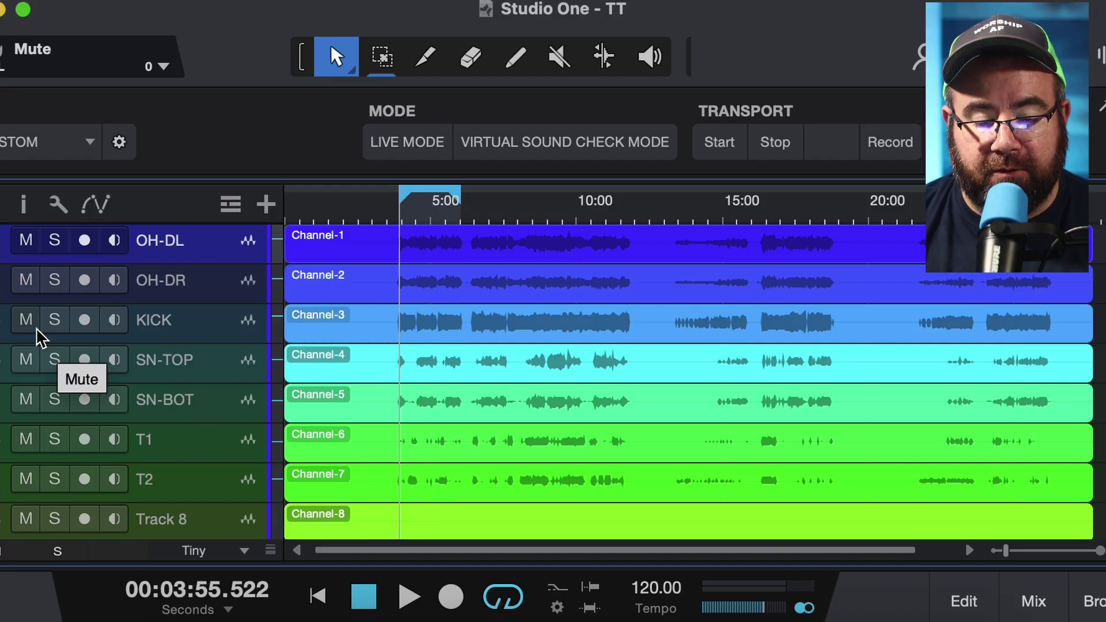
pyautogui.press('space')
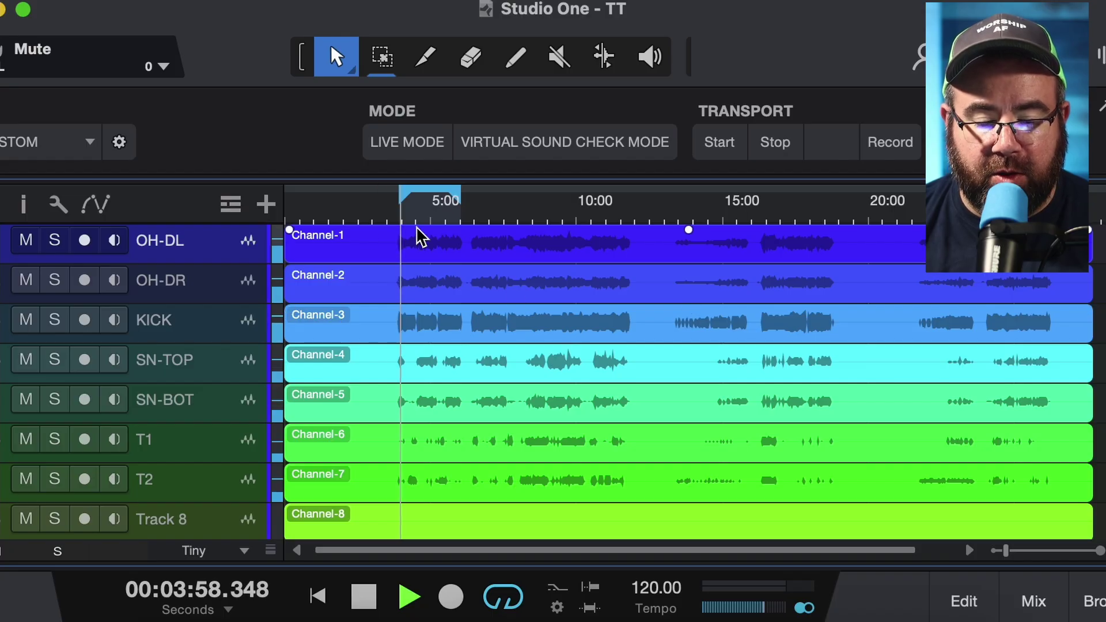
pyautogui.press('super+Tab')
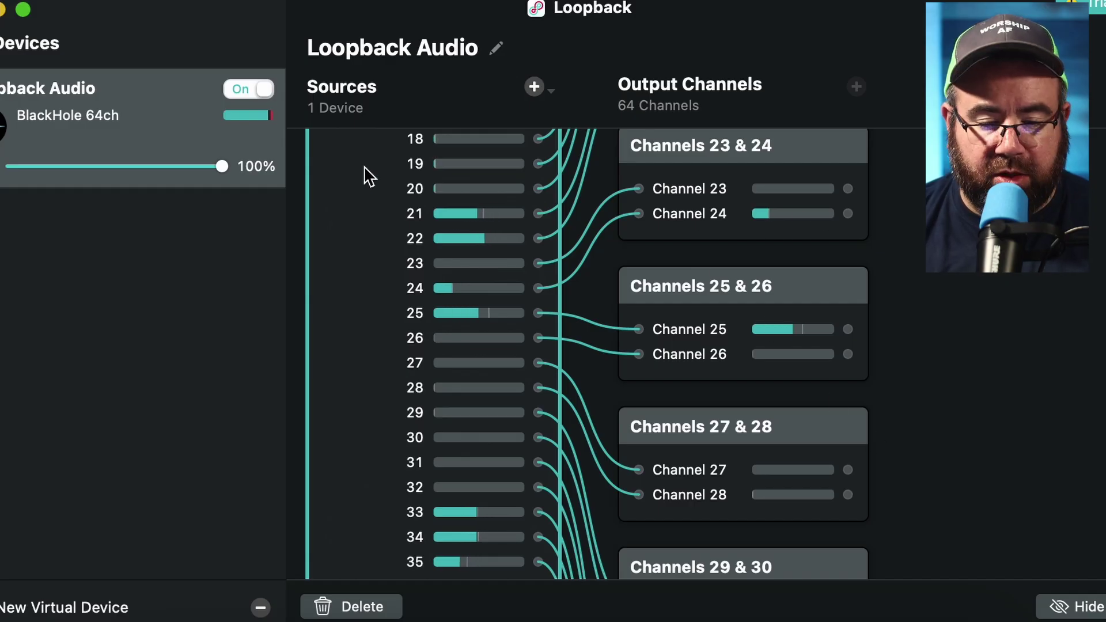
pyautogui.press('super+Tab')
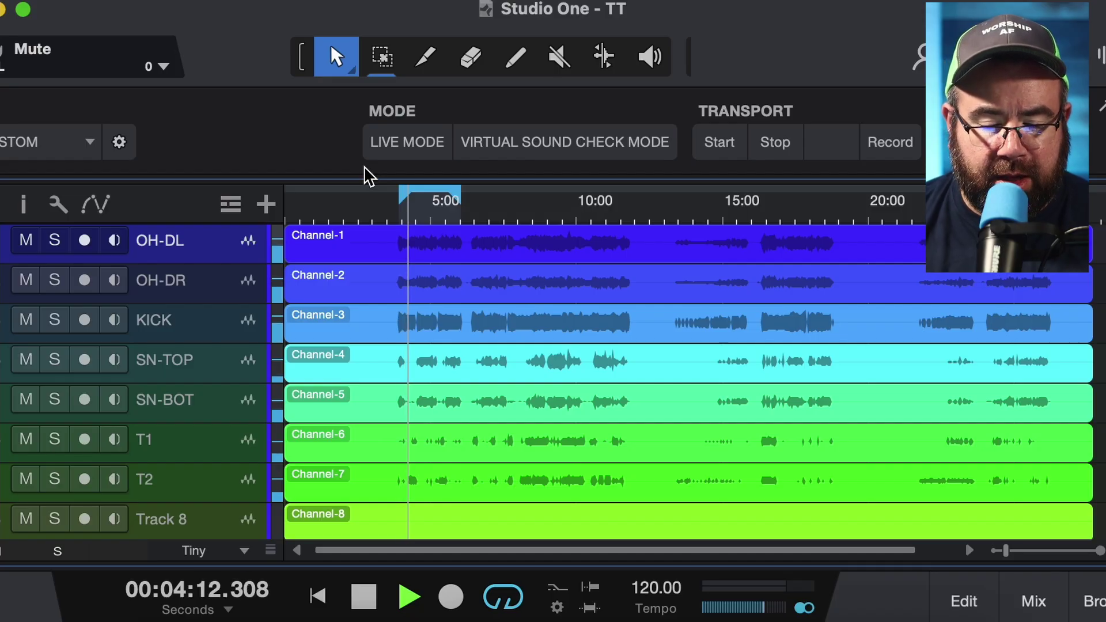
pyautogui.press('super+Tab')
pyautogui.press('super+Tab')
pyautogui.press('super+Tab')
pyautogui.press('super+Tab')
pyautogui.press('super+shift+Tab')
pyautogui.press('super+shift+Tab')
pyautogui.press('super+shift+Tab')
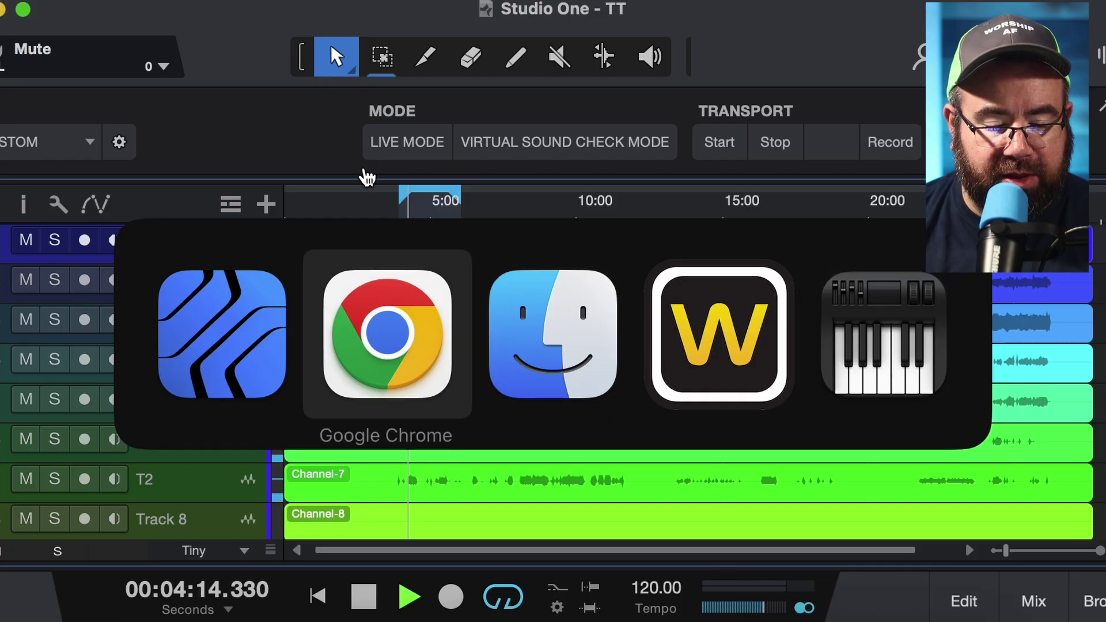
pyautogui.press('super+Tab')
pyautogui.press('super+Escape')
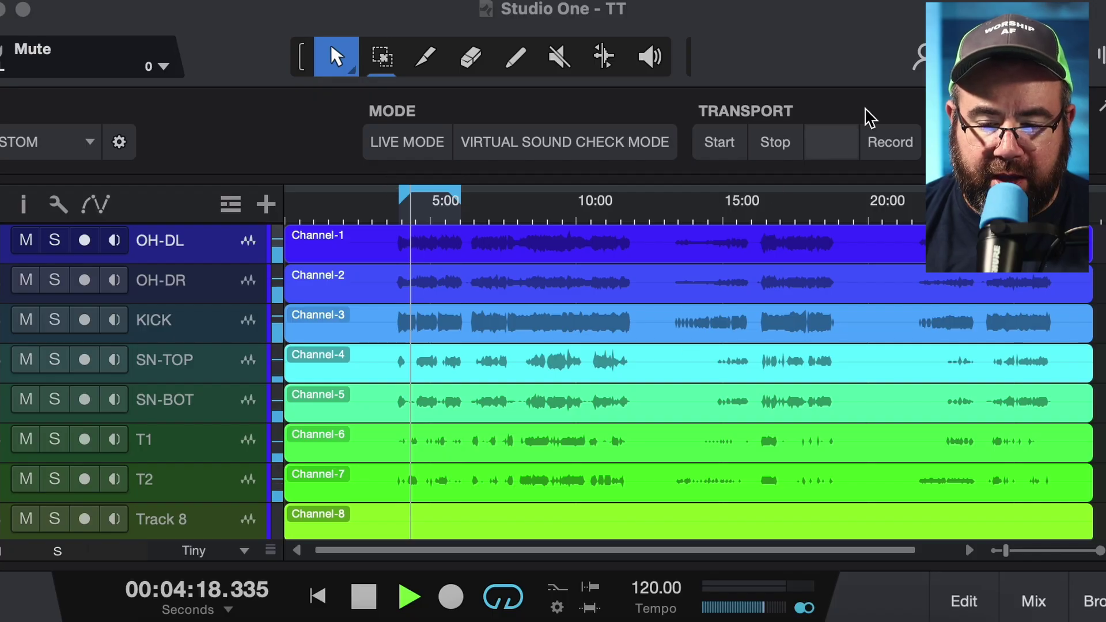
# Search the Mac for "midi" and open Audio MIDI Setup at its Audio Devices window
pyautogui.press('super+space')
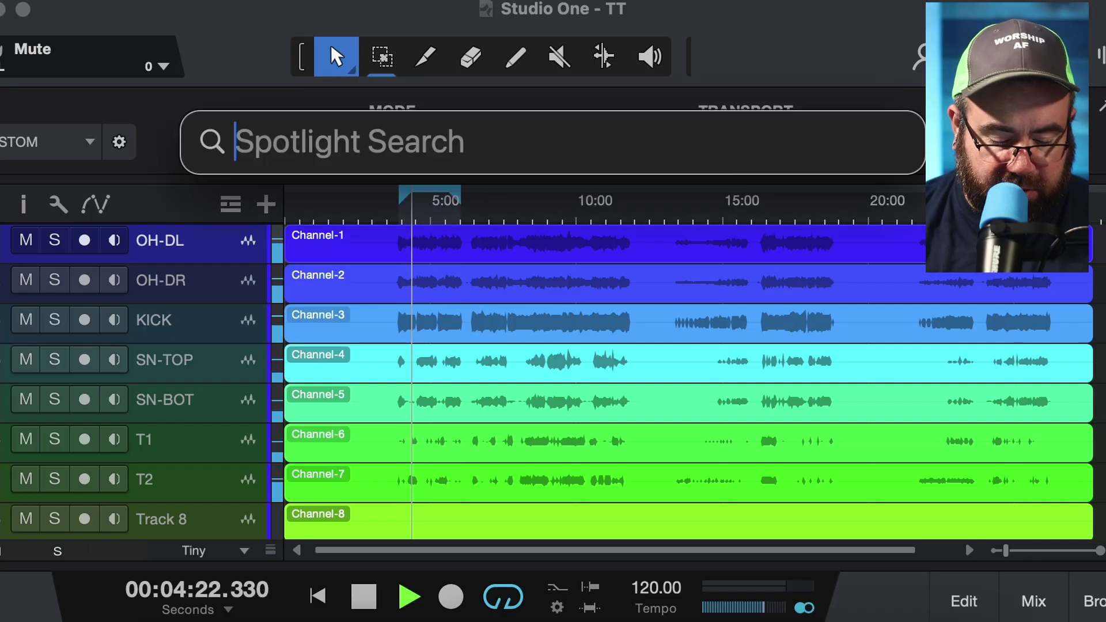
pyautogui.write('midi')
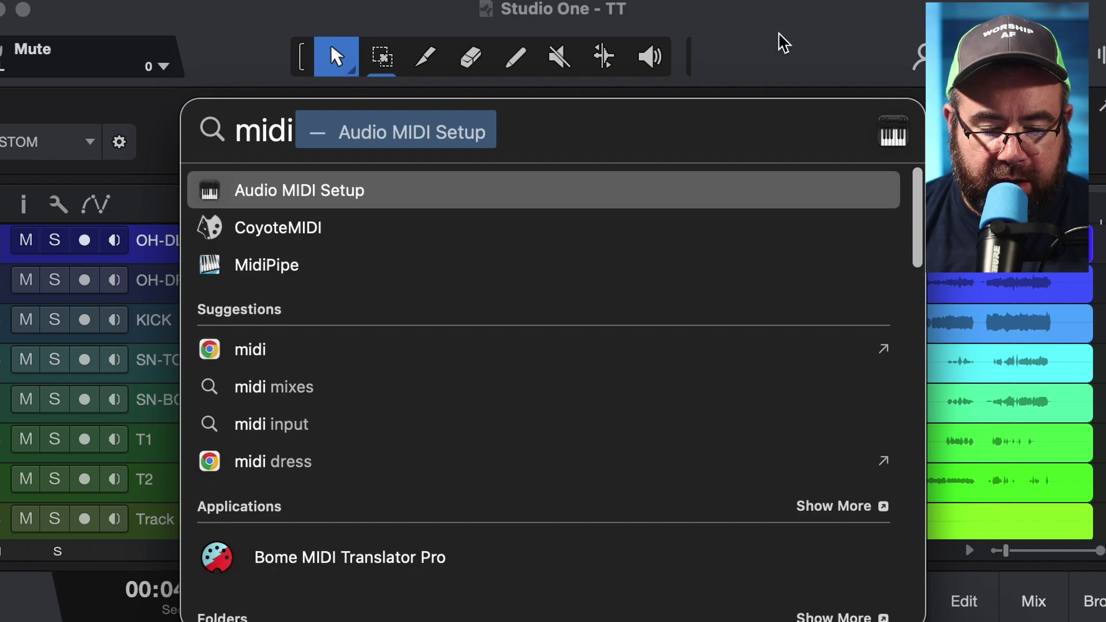
pyautogui.click(318, 196)
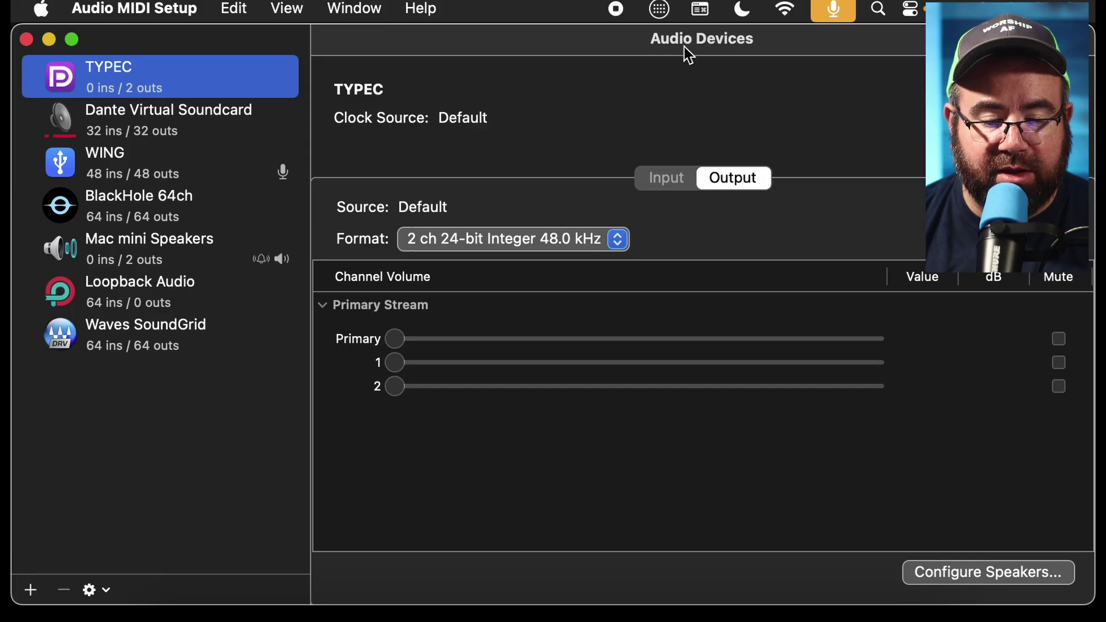
pyautogui.click(363, 13)
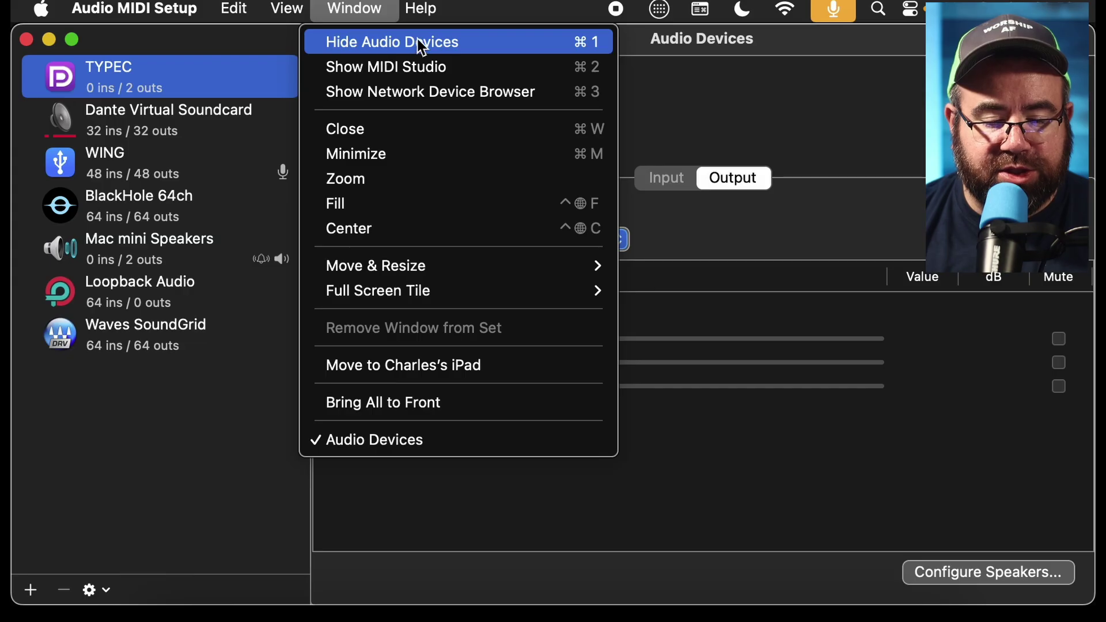
pyautogui.click(376, 20)
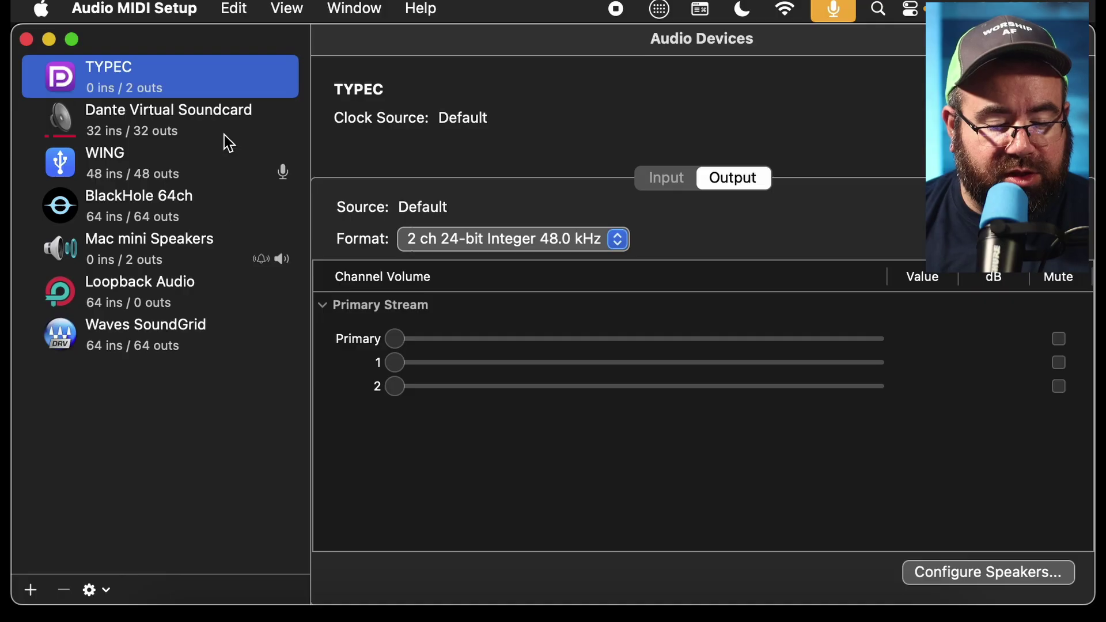
# Check the format and channel settings of the Waves SoundGrid, BlackHole 64ch and Loopback Audio devices
pyautogui.click(147, 337)
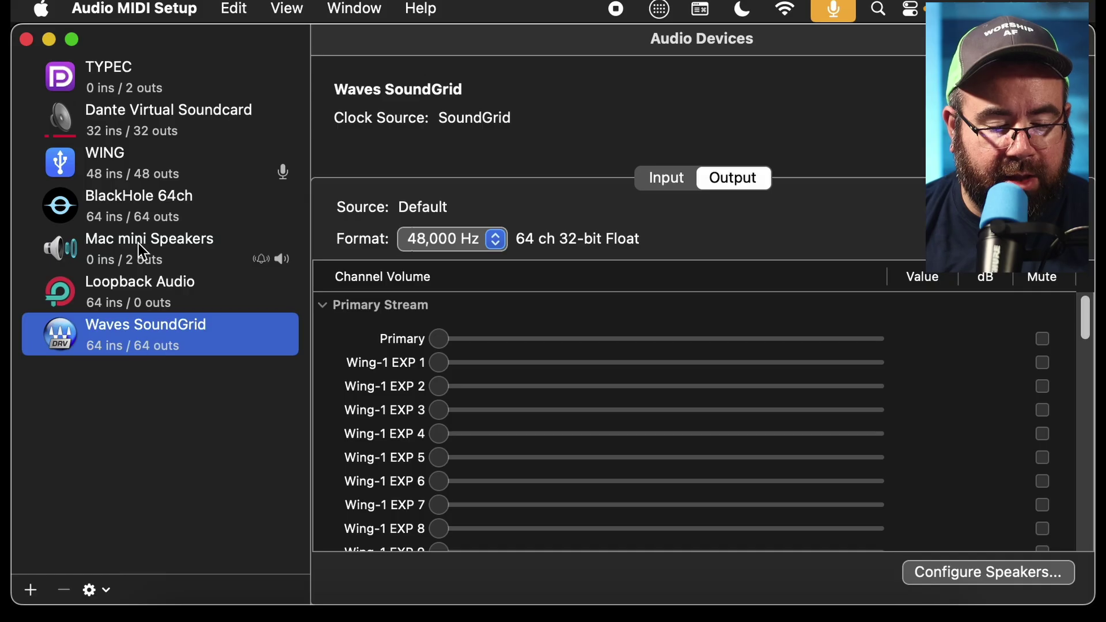
pyautogui.click(141, 207)
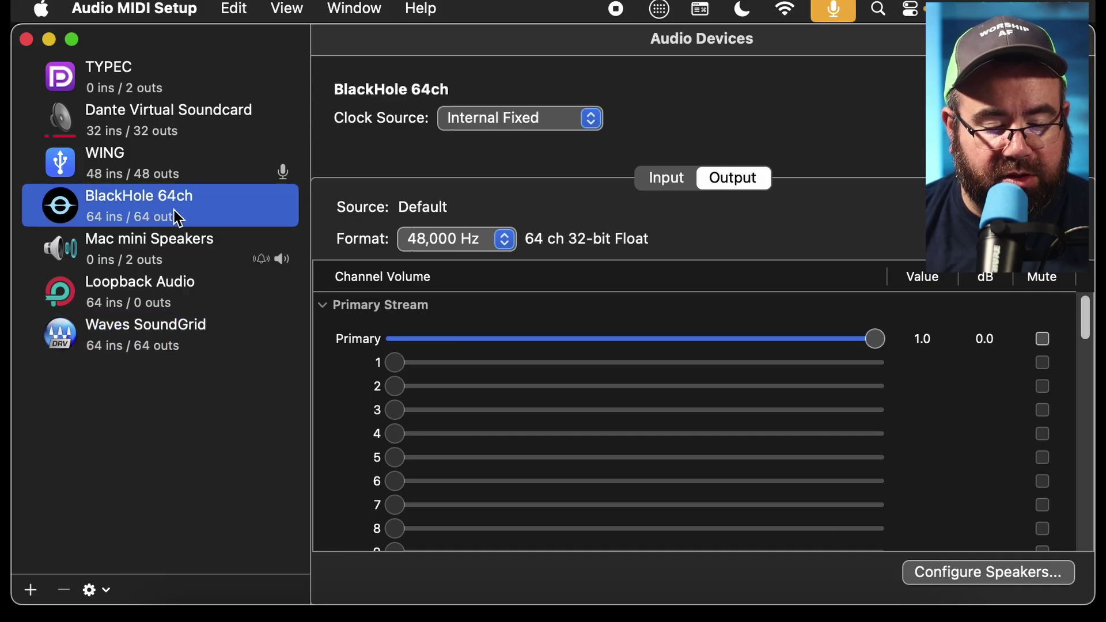
pyautogui.click(145, 296)
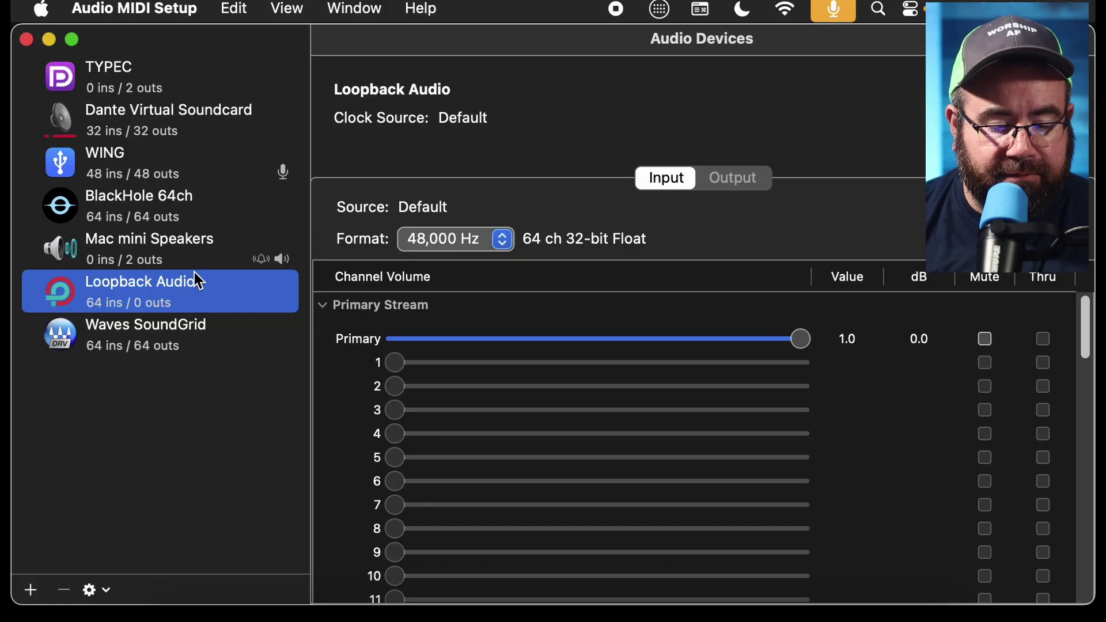
# Create an aggregate device and name it VSC
pyautogui.click(32, 592)
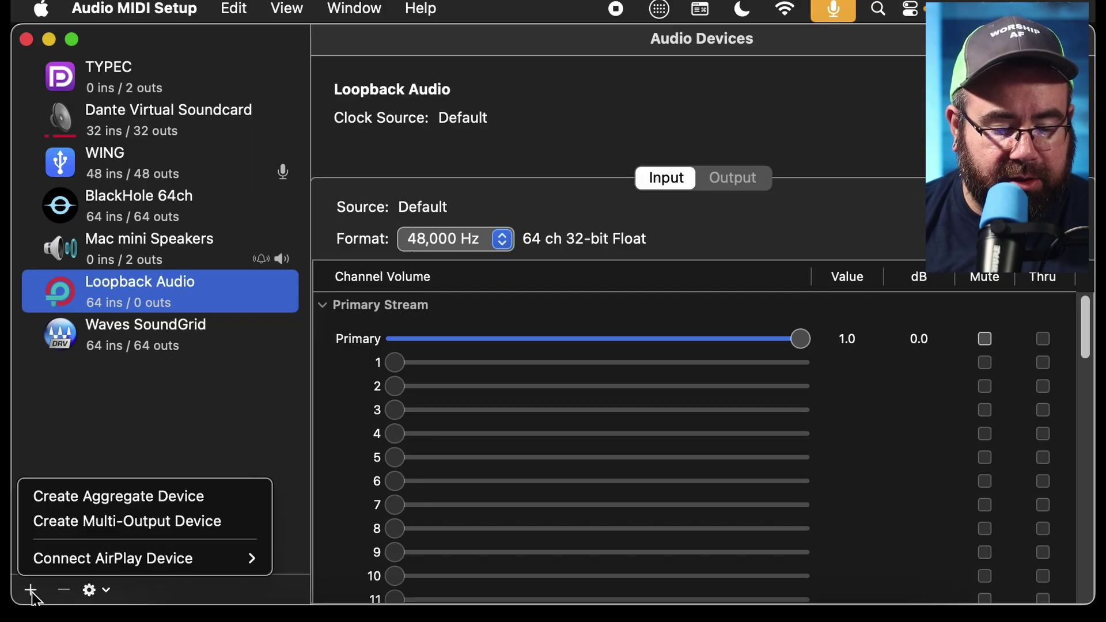
pyautogui.click(130, 497)
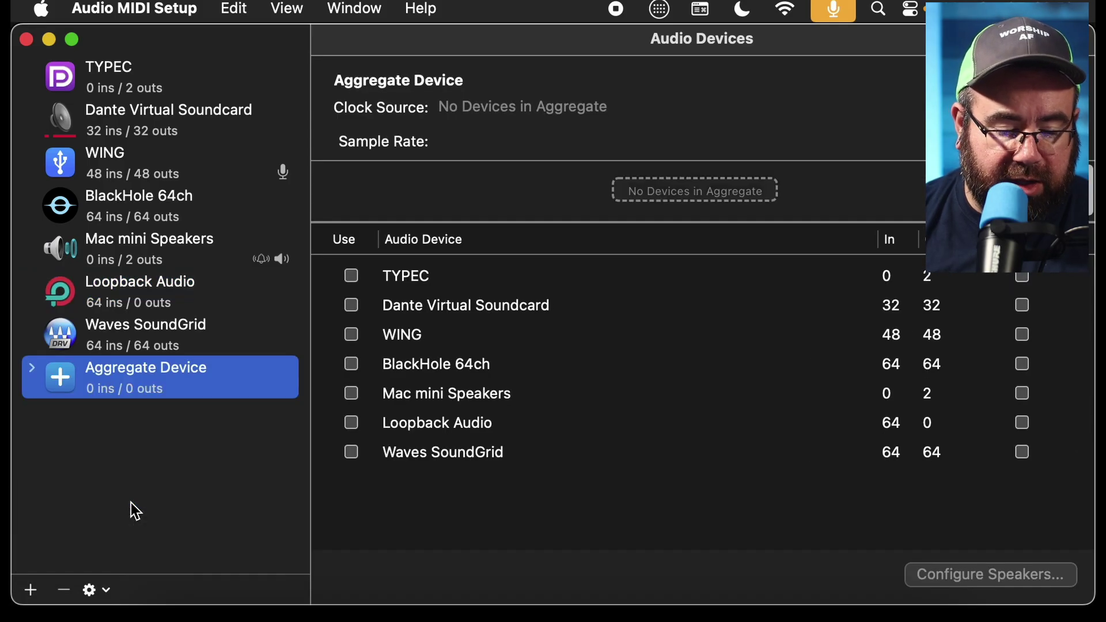
pyautogui.doubleClick(128, 369)
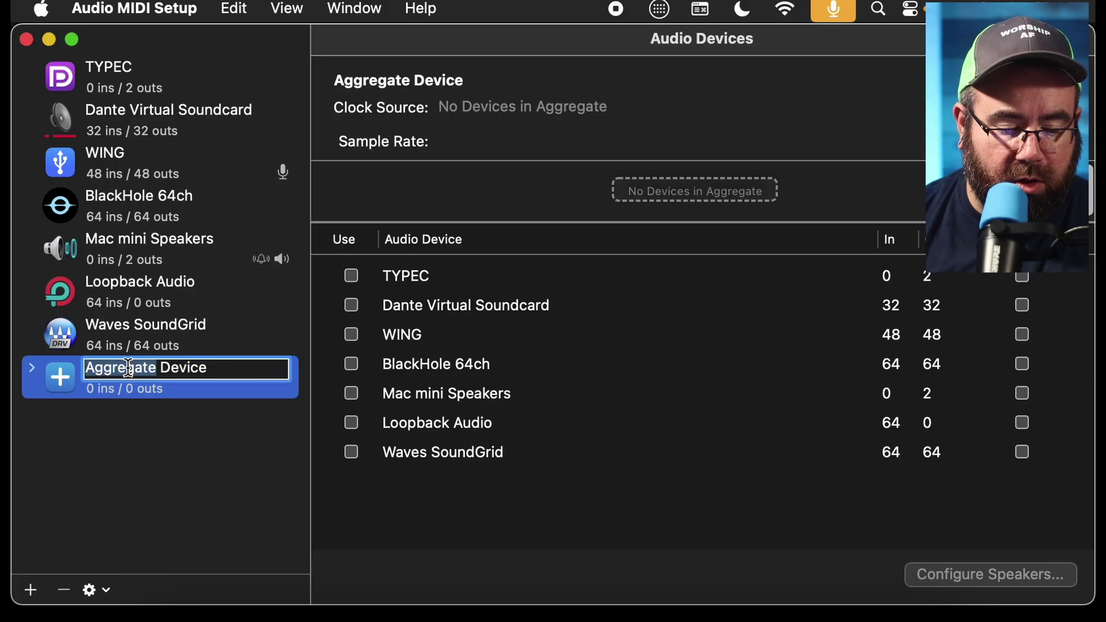
pyautogui.click(127, 370)
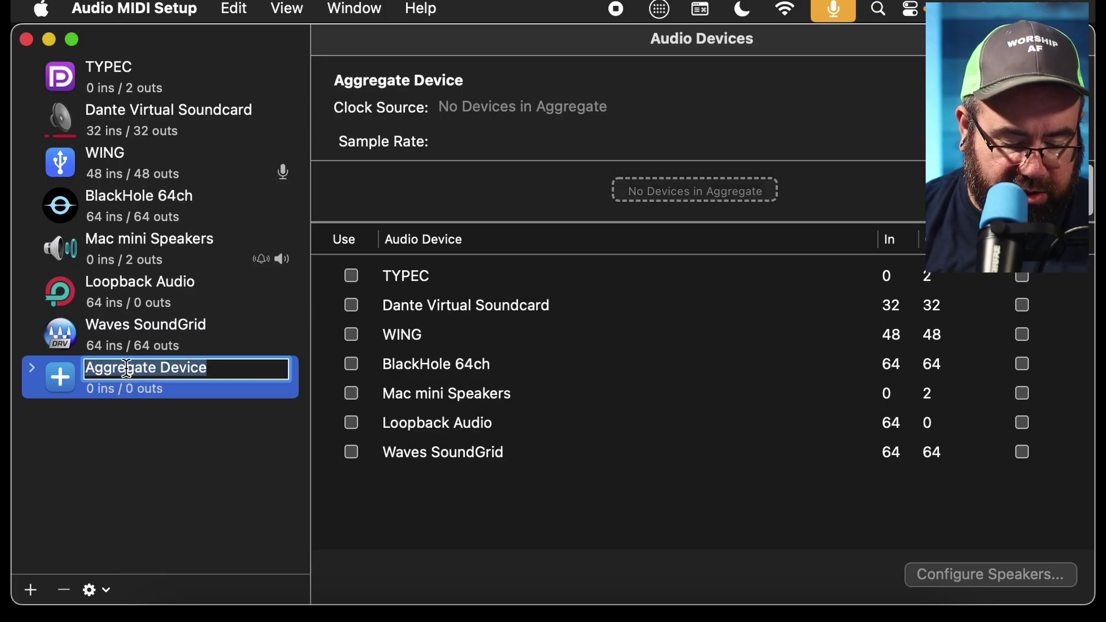
pyautogui.write('VSC')
pyautogui.press('Return')
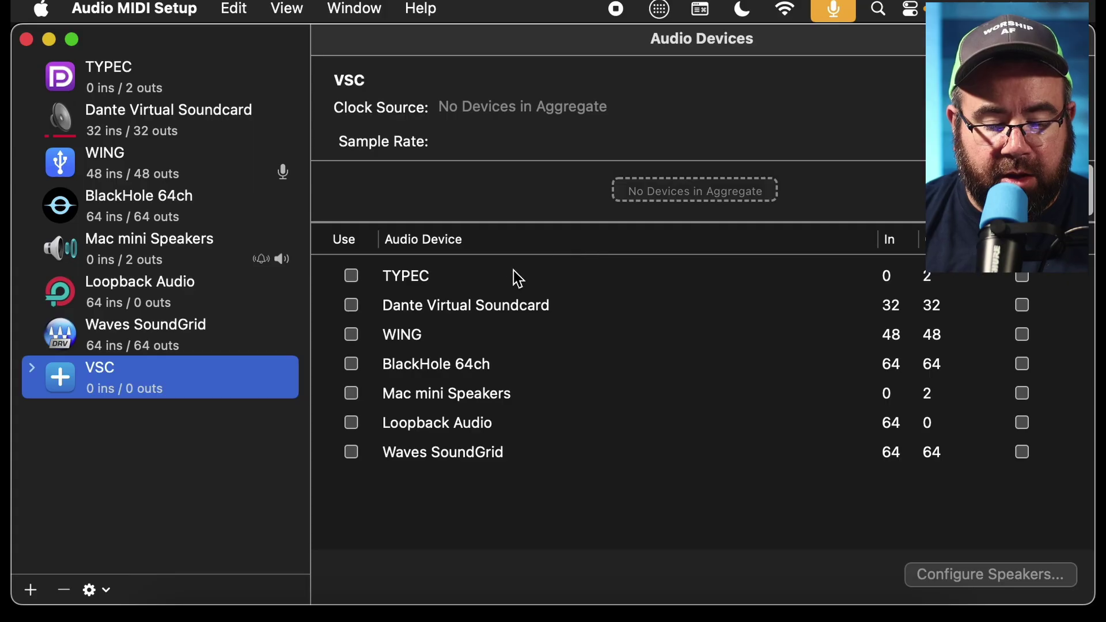
# Include Loopback Audio and Waves SoundGrid as subdevices of the VSC aggregate device
pyautogui.click(352, 424)
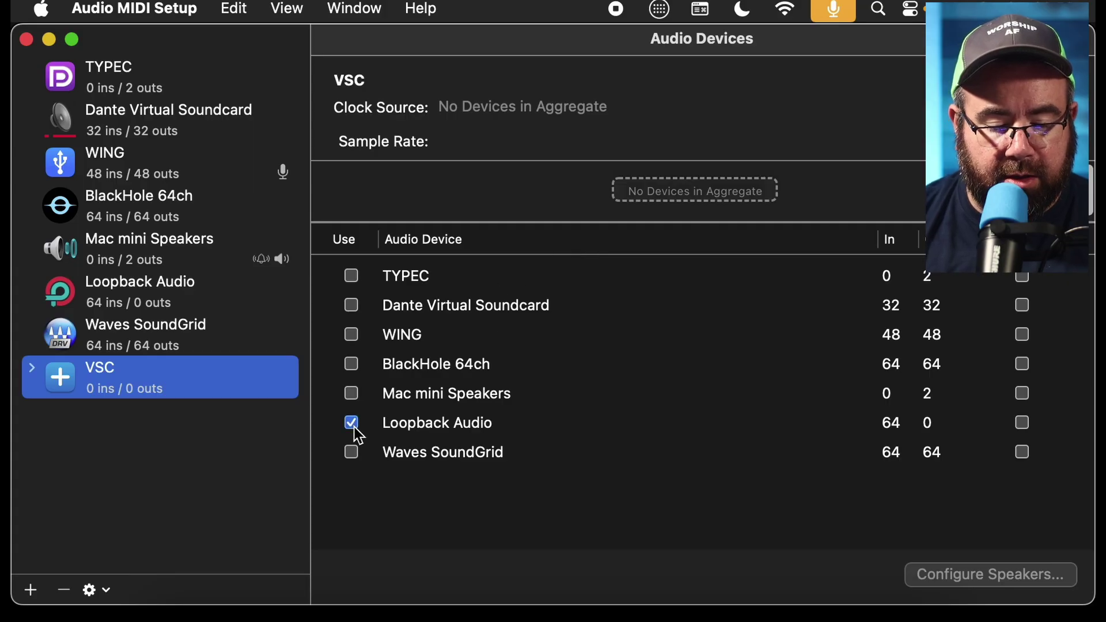
pyautogui.scroll(-3, 431, 433)
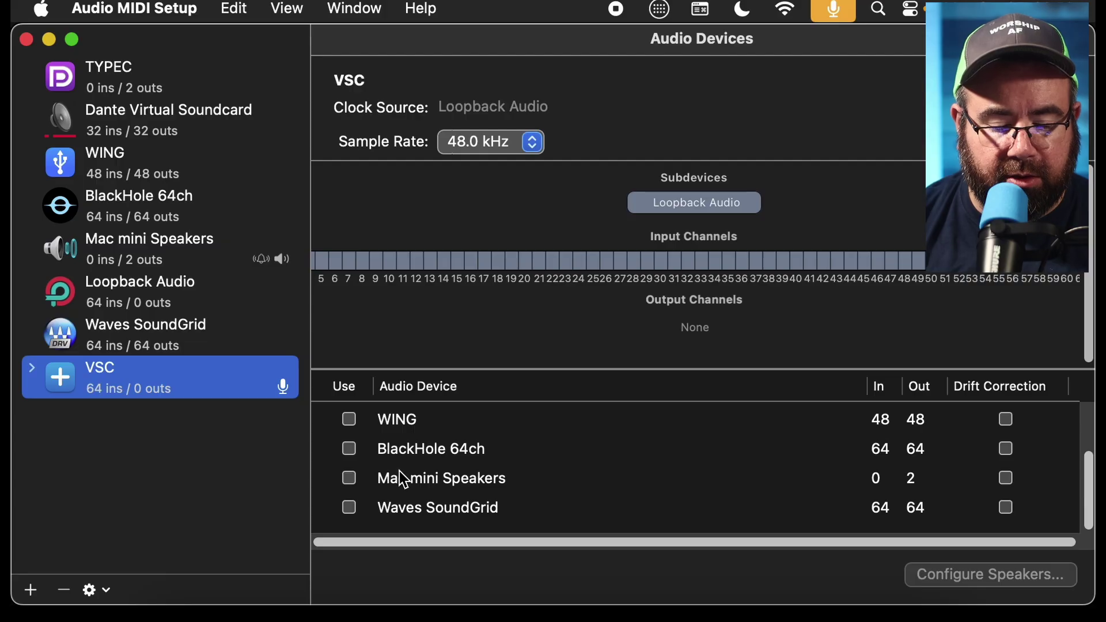
pyautogui.click(349, 508)
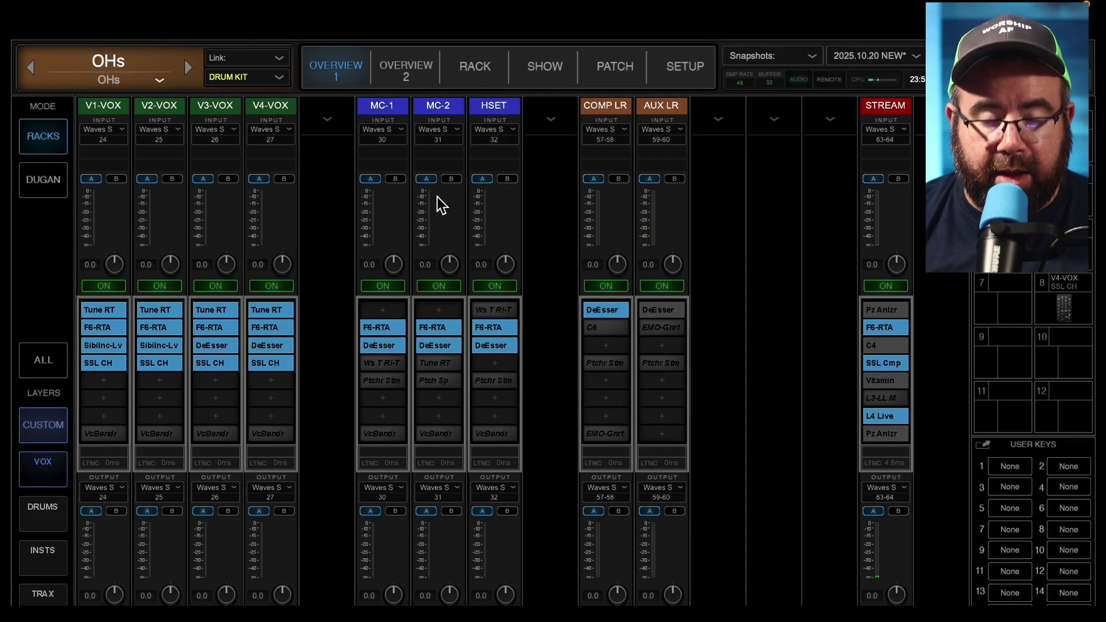
# Set SuperRack's audio device to VSC and return to the first overview of the racks
pyautogui.click(686, 81)
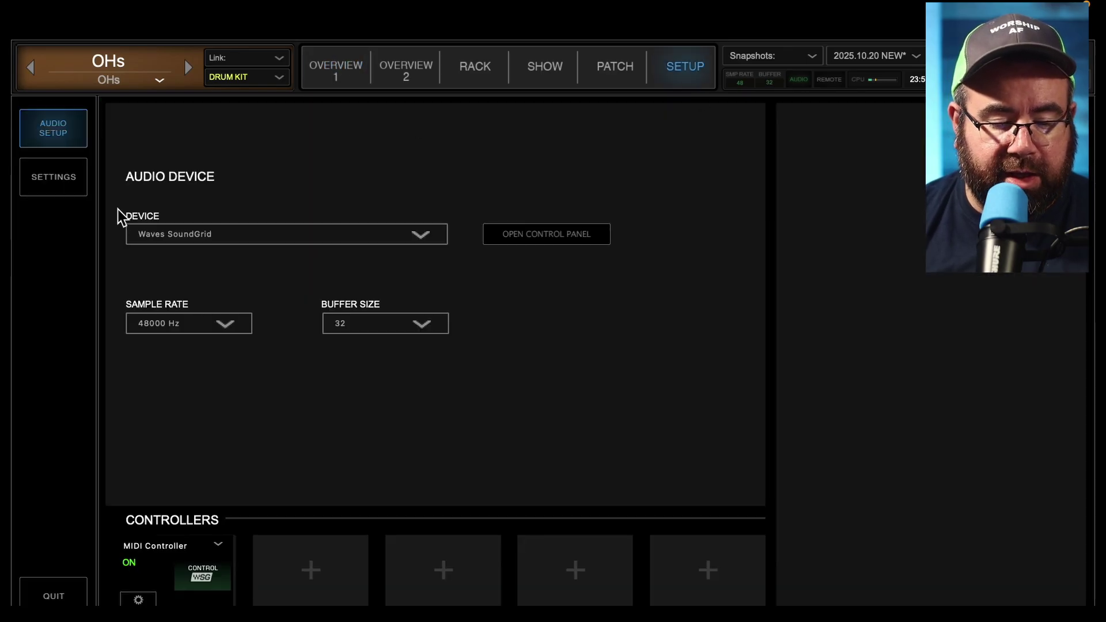
pyautogui.click(220, 239)
pyautogui.click(173, 404)
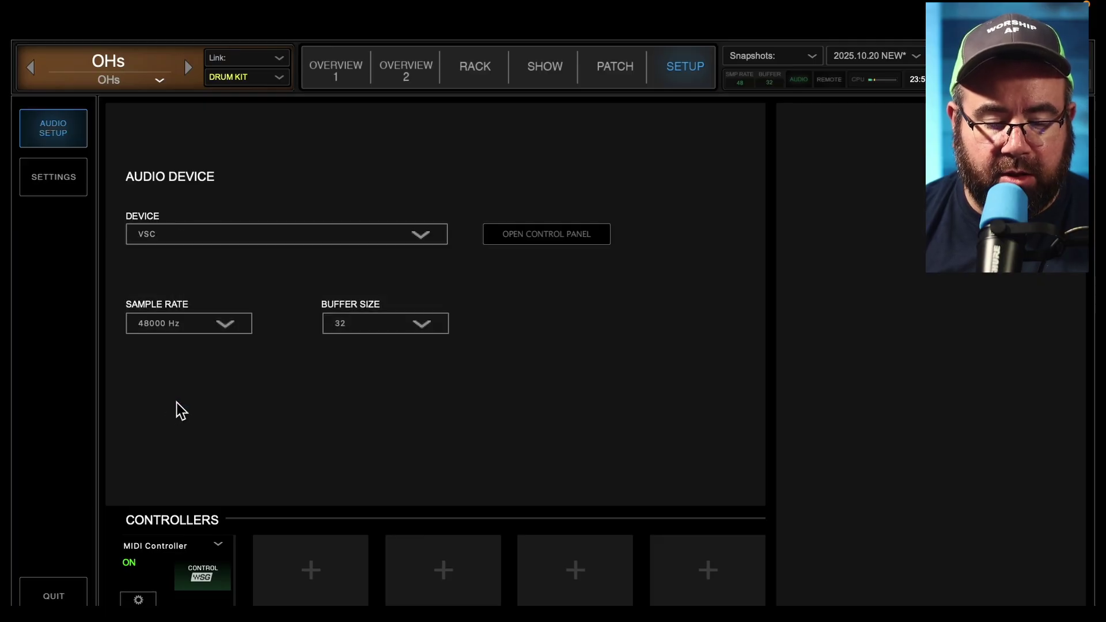
pyautogui.click(332, 74)
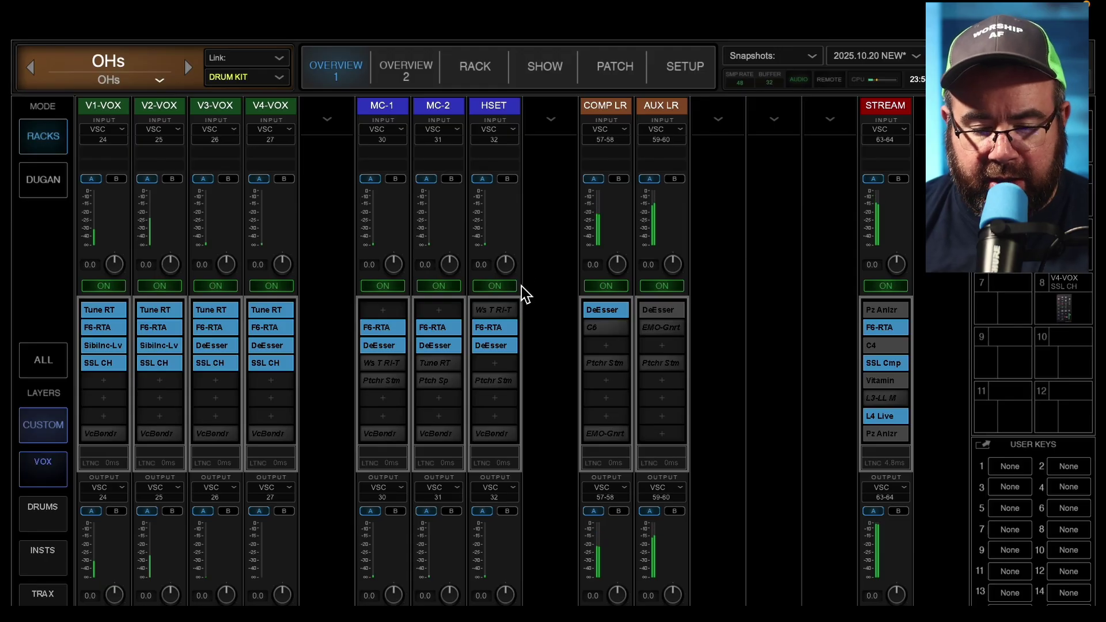
# Switch to WING Edit and check the channel, bus and main meters during playback
pyautogui.press('super+Tab')
pyautogui.press('super+Tab')
pyautogui.press('super+Tab')
pyautogui.press('super+Tab')
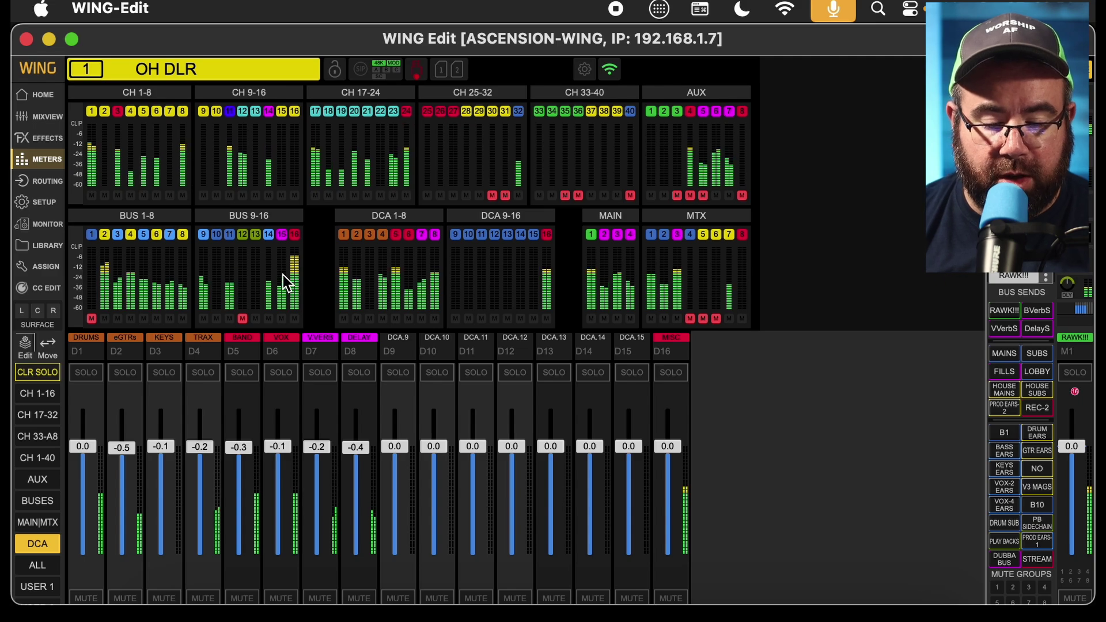
# Switch to Studio One to stop the playback, and return to the rack overview in SuperRack
pyautogui.press('super+Tab')
pyautogui.press('super+Tab')
pyautogui.press('super+Tab')
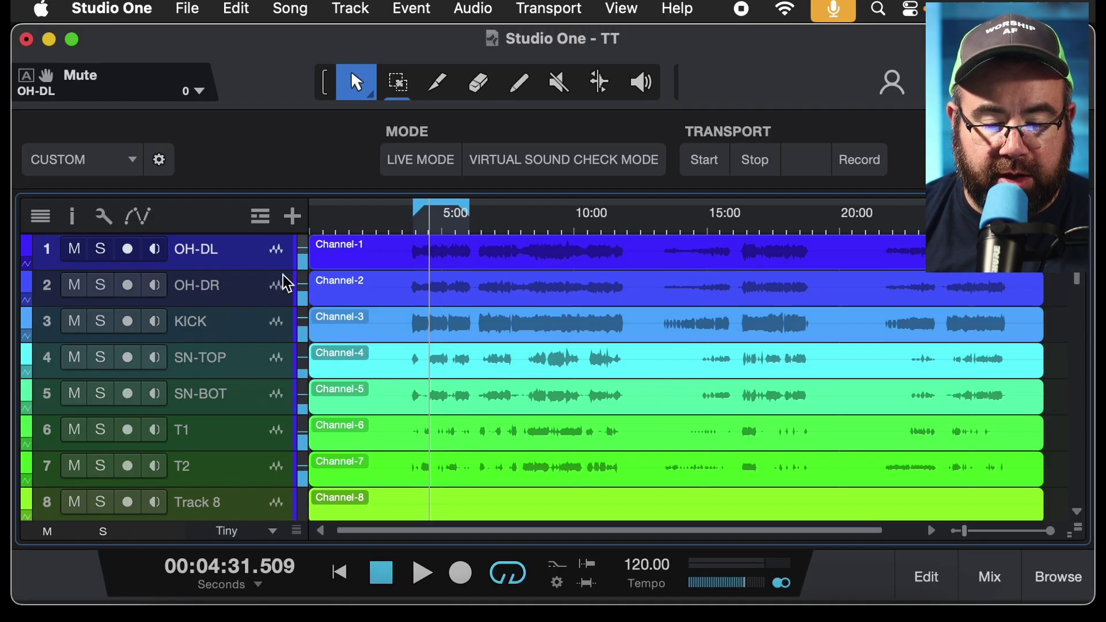
pyautogui.press('super+Tab')
pyautogui.press('super+Tab')
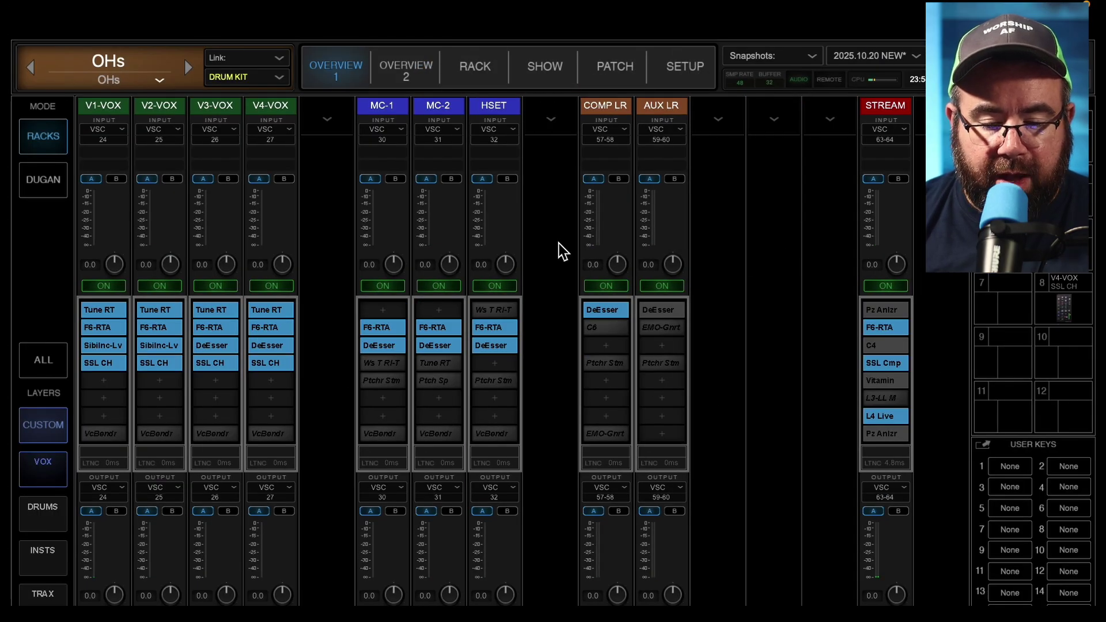
# Check the input meters in WING Edit with playback stopped, and go back to SuperRack
pyautogui.press('super+Tab')
pyautogui.press('super+Tab')
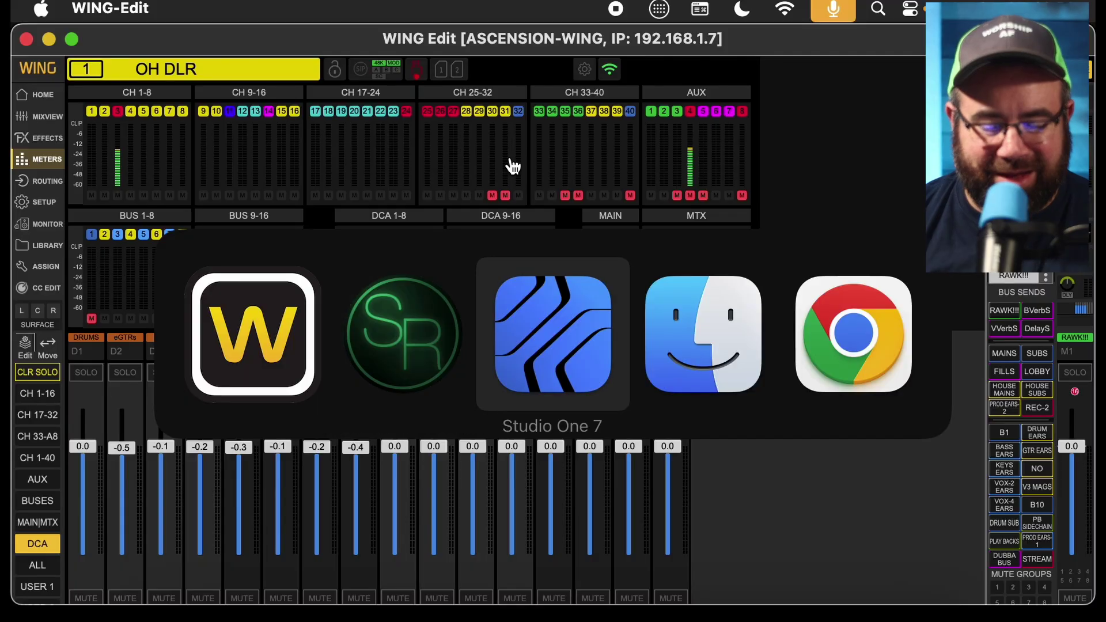
pyautogui.press('super+Tab')
pyautogui.press('super+Tab')
pyautogui.press('super+Tab')
pyautogui.press('super+Tab')
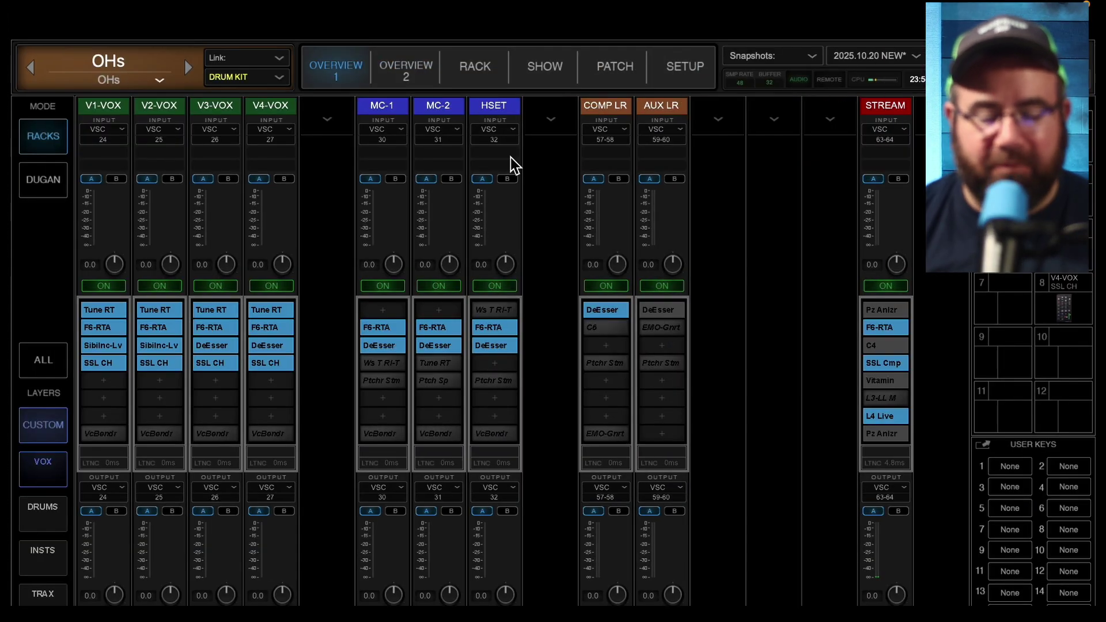
# Set the audio device in the audio setup back to Waves SoundGrid
pyautogui.click(689, 70)
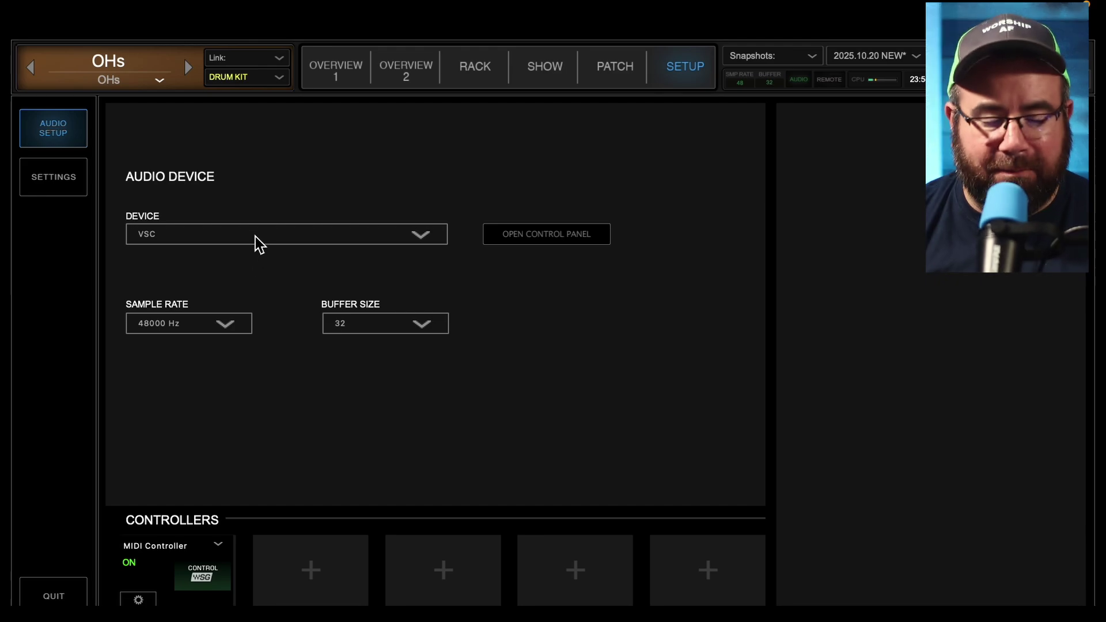
pyautogui.click(257, 239)
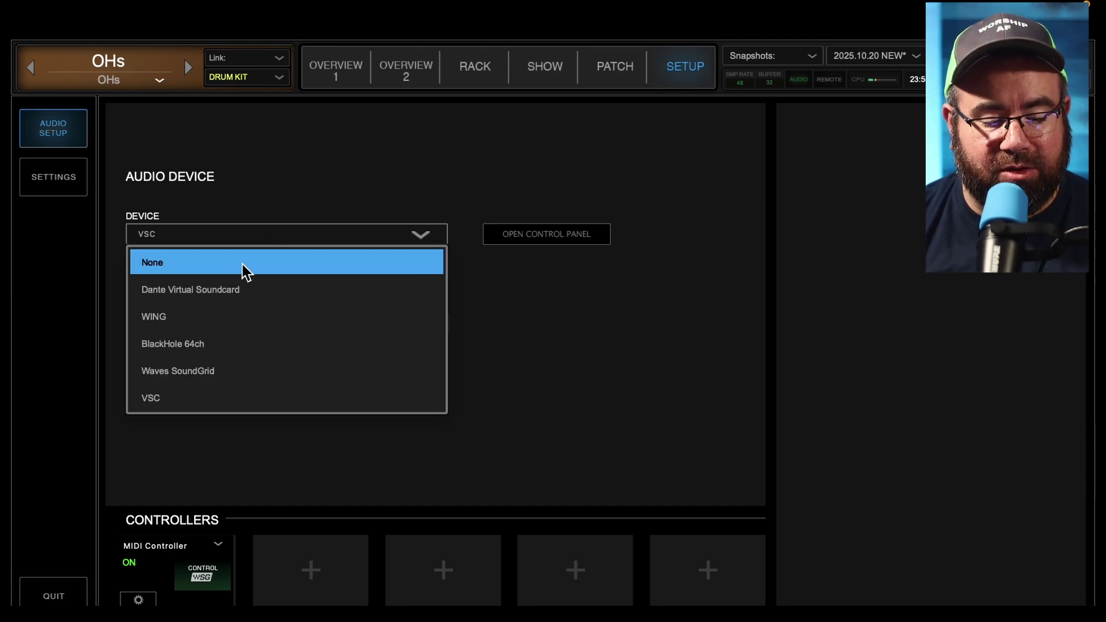
pyautogui.click(209, 373)
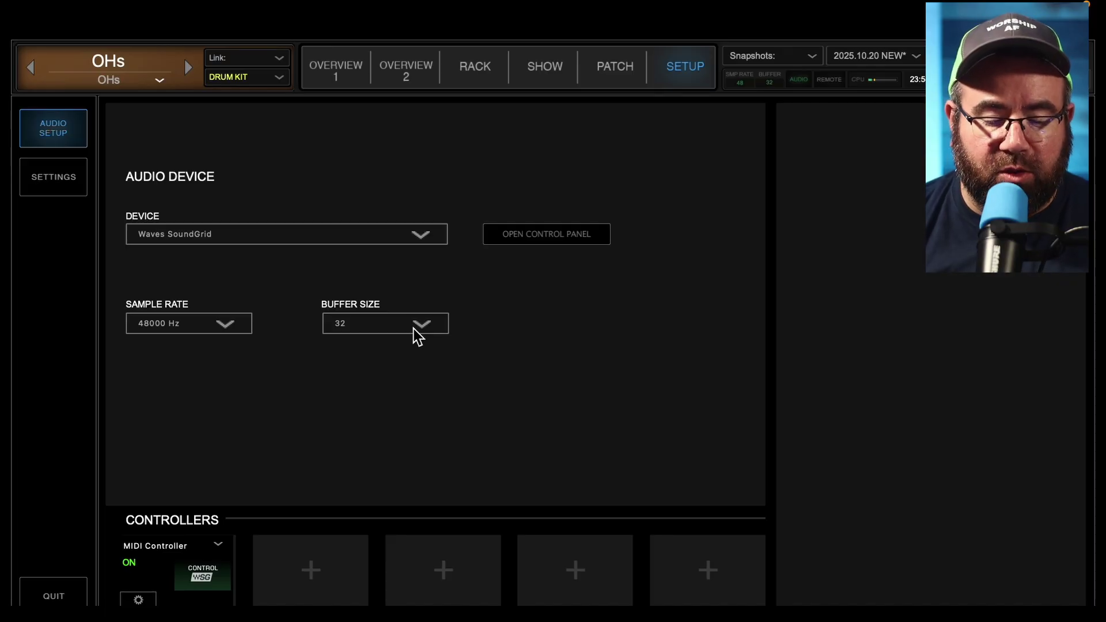
# Switch to Studio One and activate Live Mode to mute, record-arm and input-monitor the tracks
pyautogui.press('super+Tab')
pyautogui.press('super+Tab')
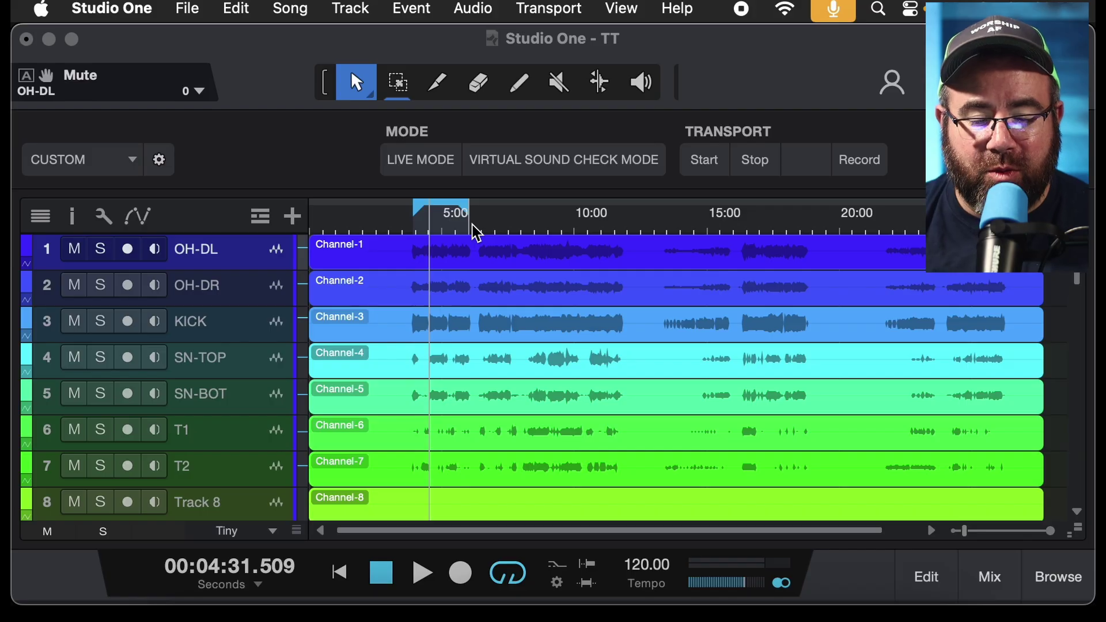
pyautogui.click(437, 164)
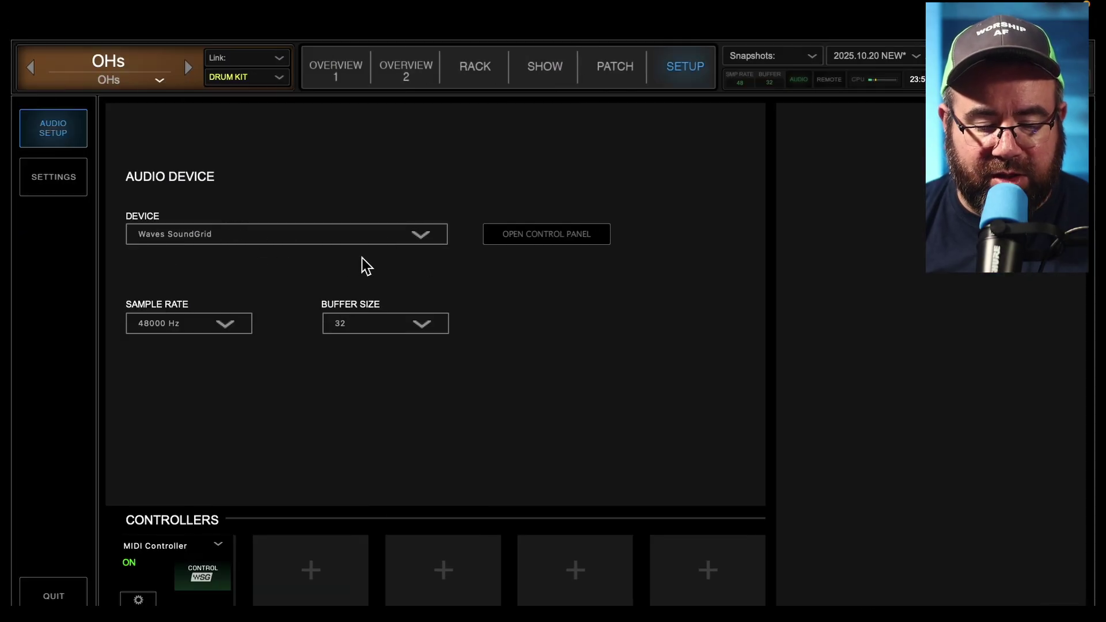
pyautogui.press('super+Tab')
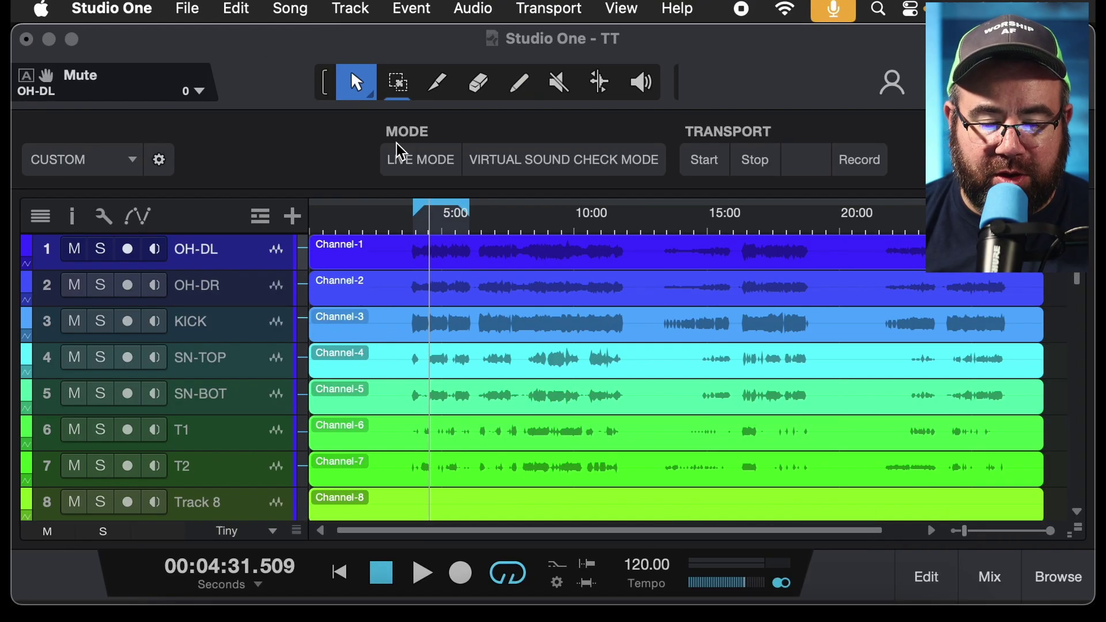
pyautogui.click(419, 165)
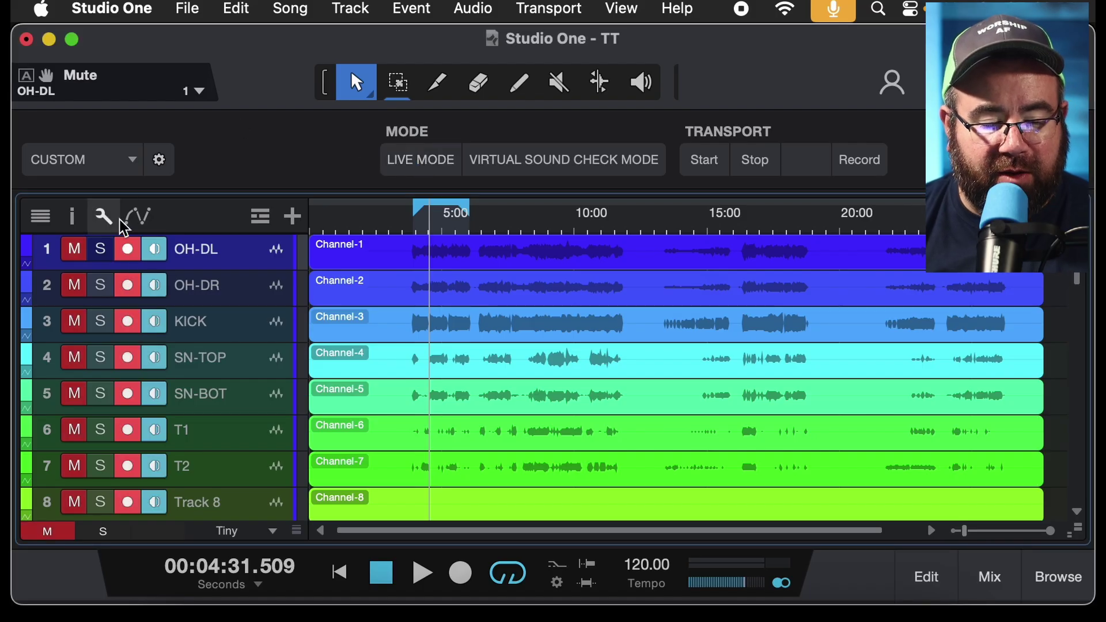